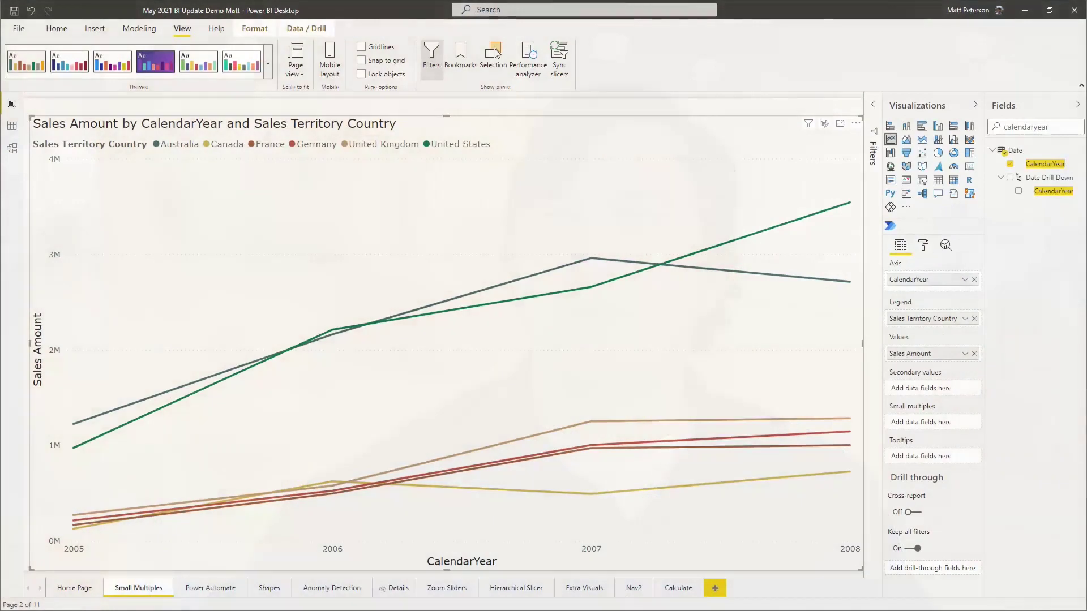
- Move Sales Territory Country from the line chart's legend to its small multiples
mouse_move(361, 328)
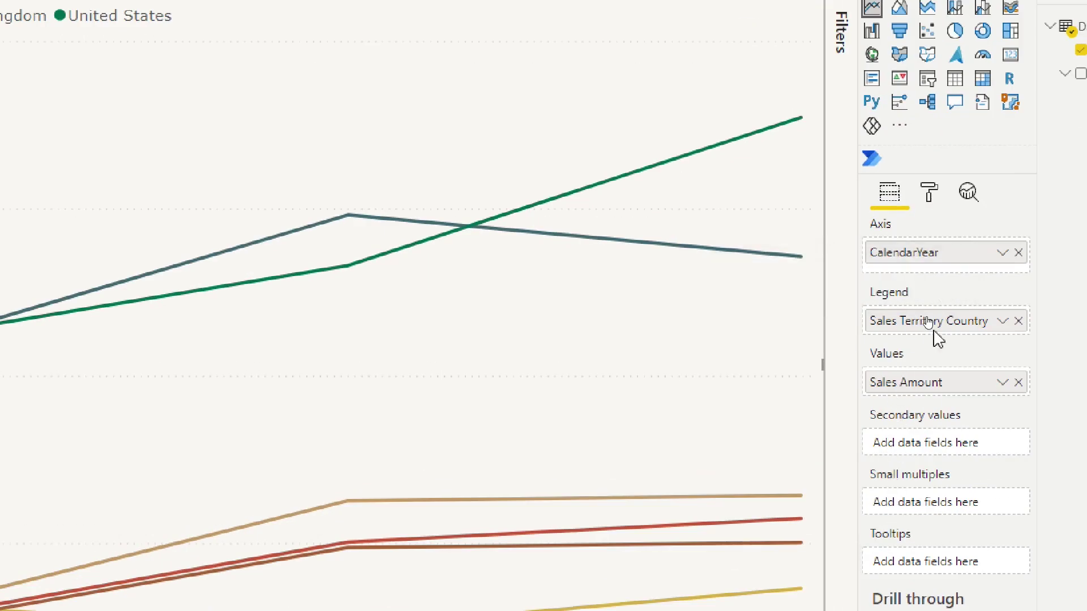
drag(931, 326, 916, 509)
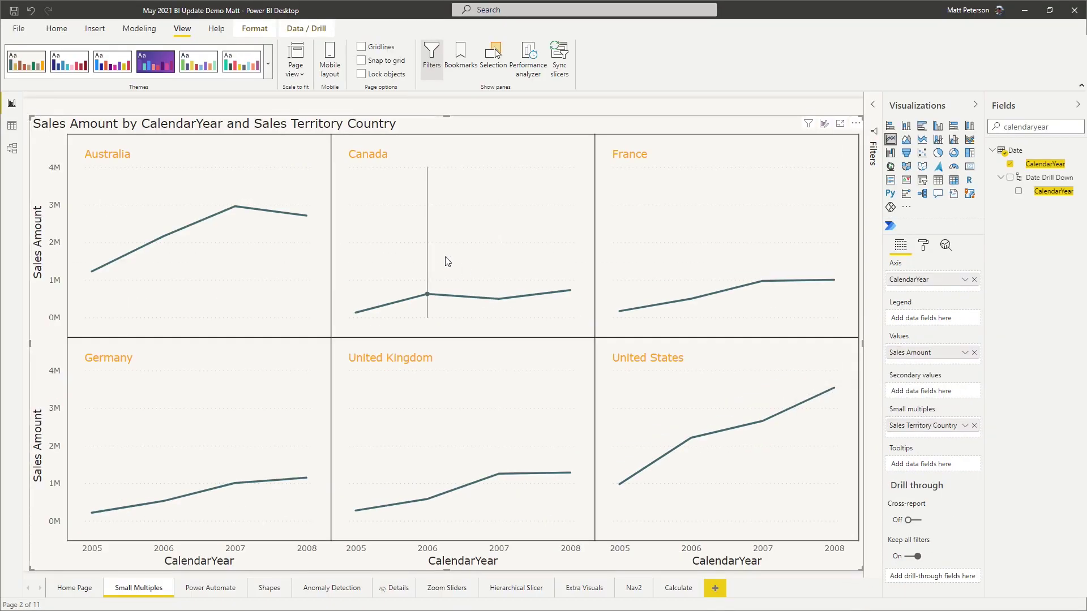
mouse_move(195, 266)
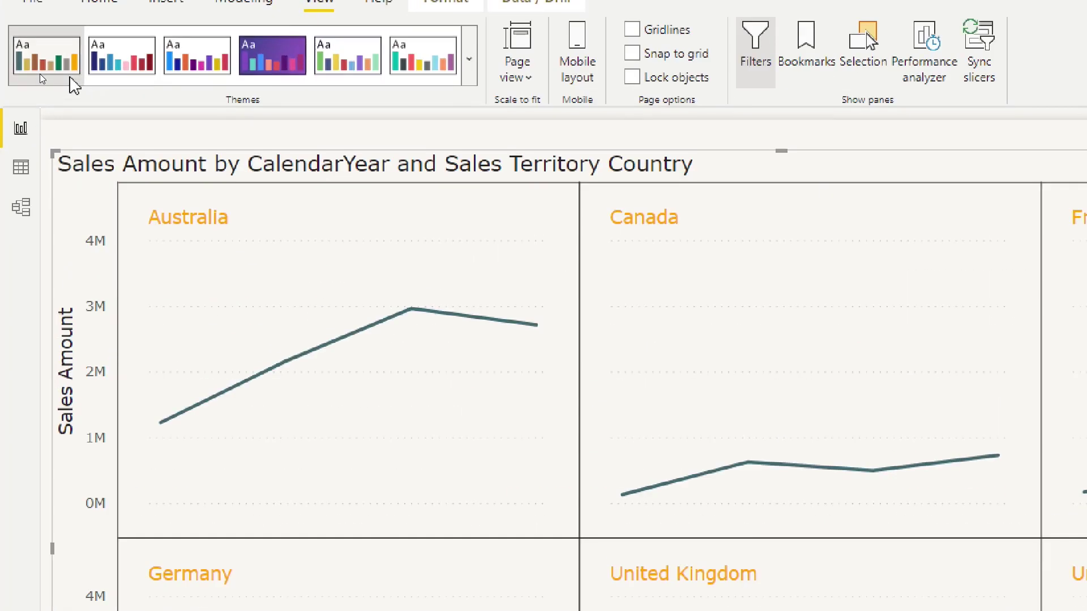
- Review the preview features and the current file's report settings for modern visual tooltips, leaving the options without saving
click(32, 49)
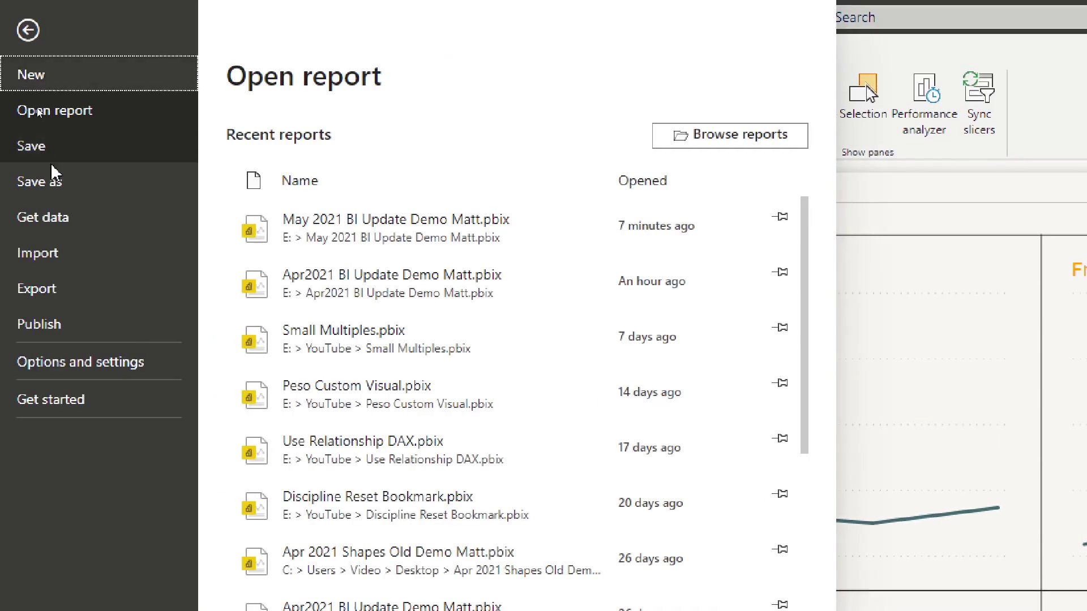
click(107, 362)
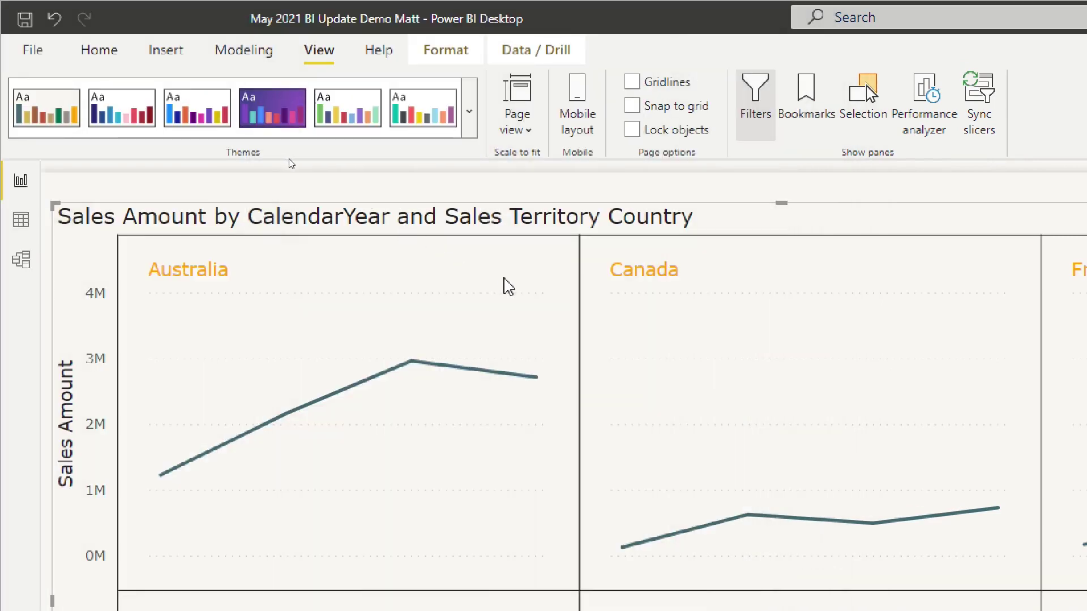
scroll(713, 430, down, 2)
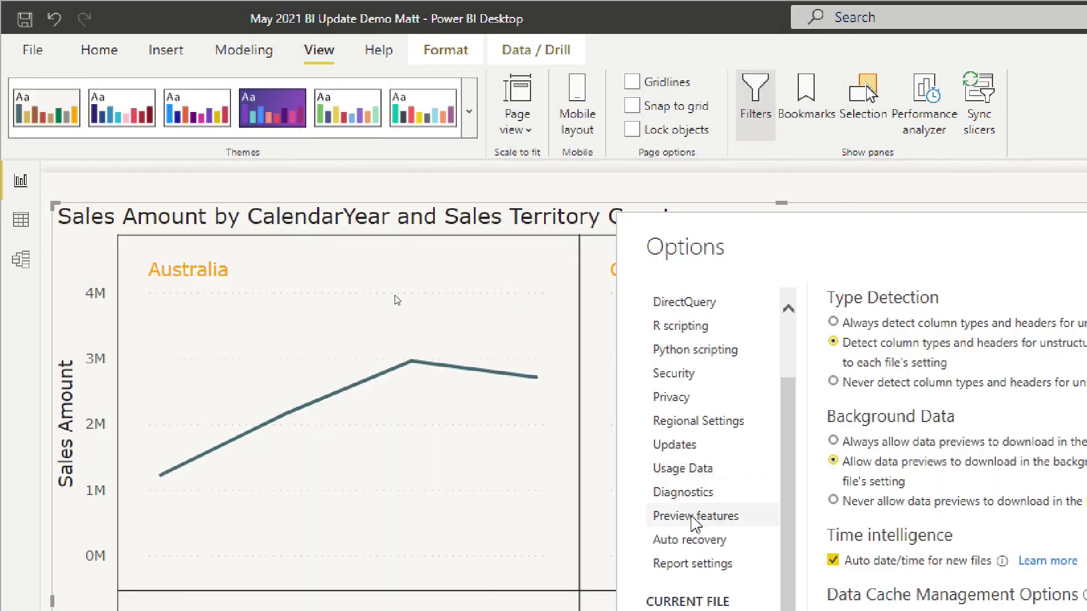
click(696, 521)
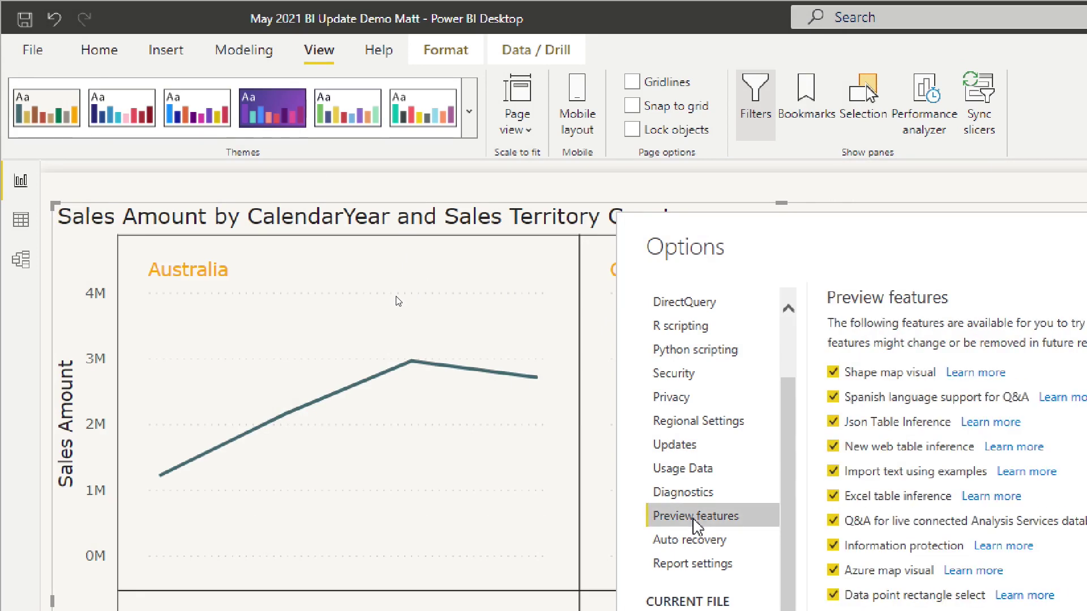
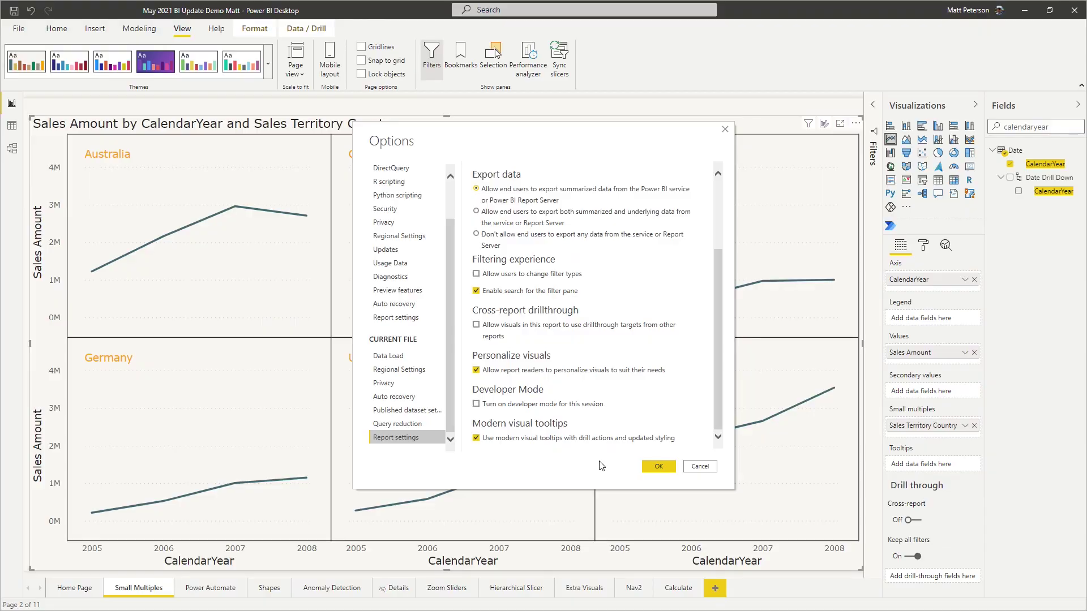
click(697, 466)
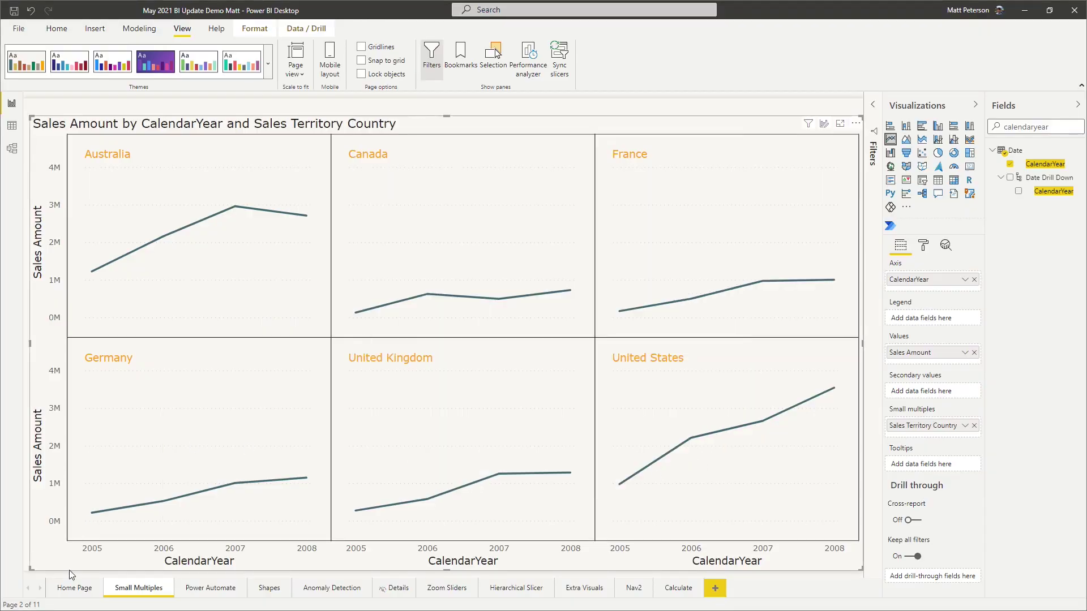
- Open the Home Page and inspect the tooltip of the United States bar in the territory sales chart
click(73, 590)
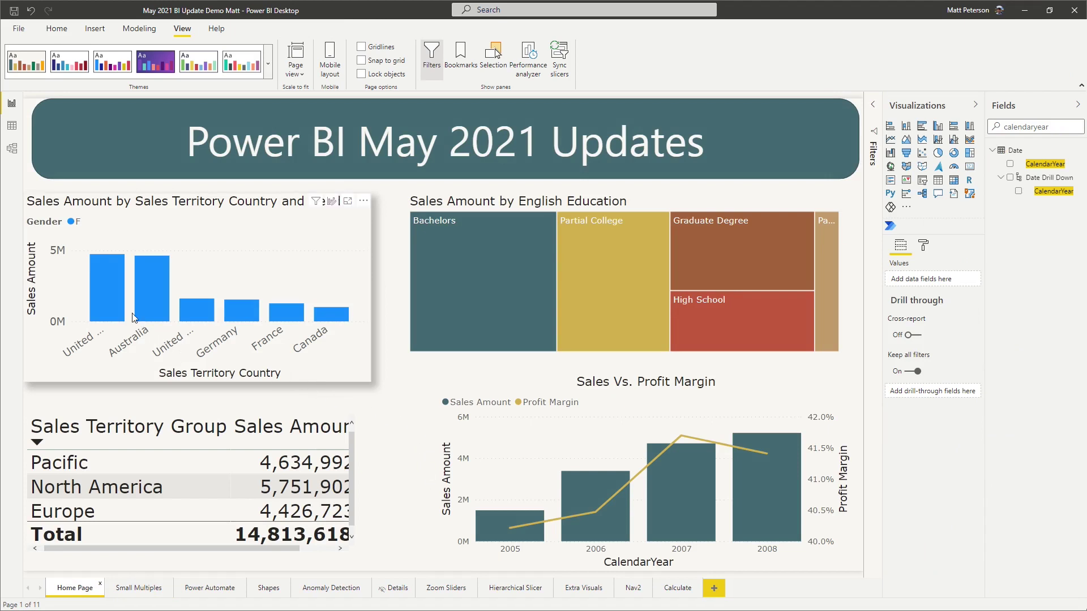
mouse_move(106, 283)
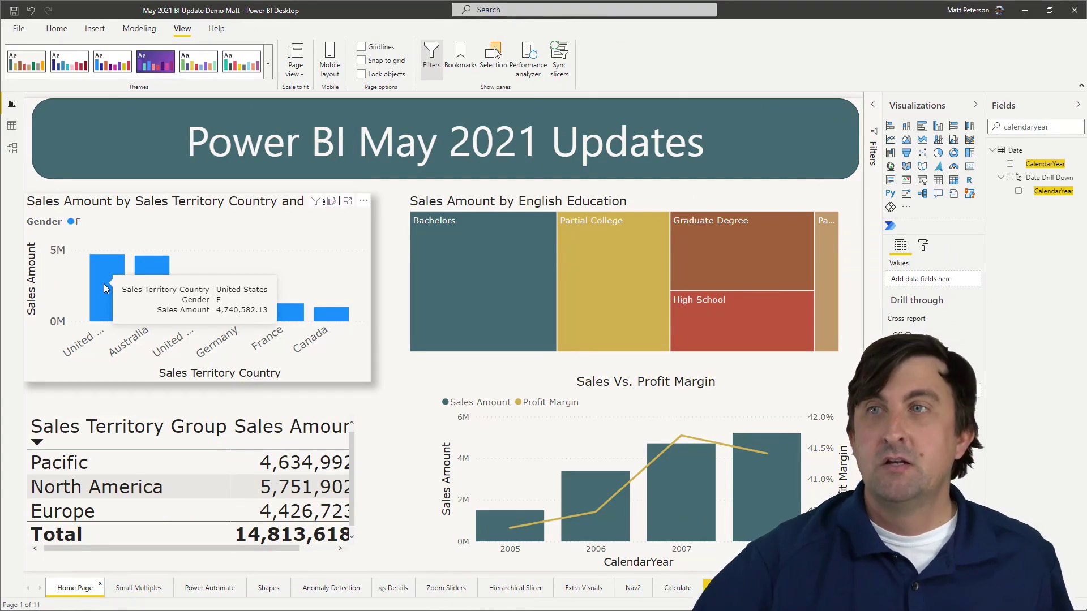
- Try a dark report theme, check the tooltip of the Australia bar, and switch back to the light earth-toned theme
click(270, 70)
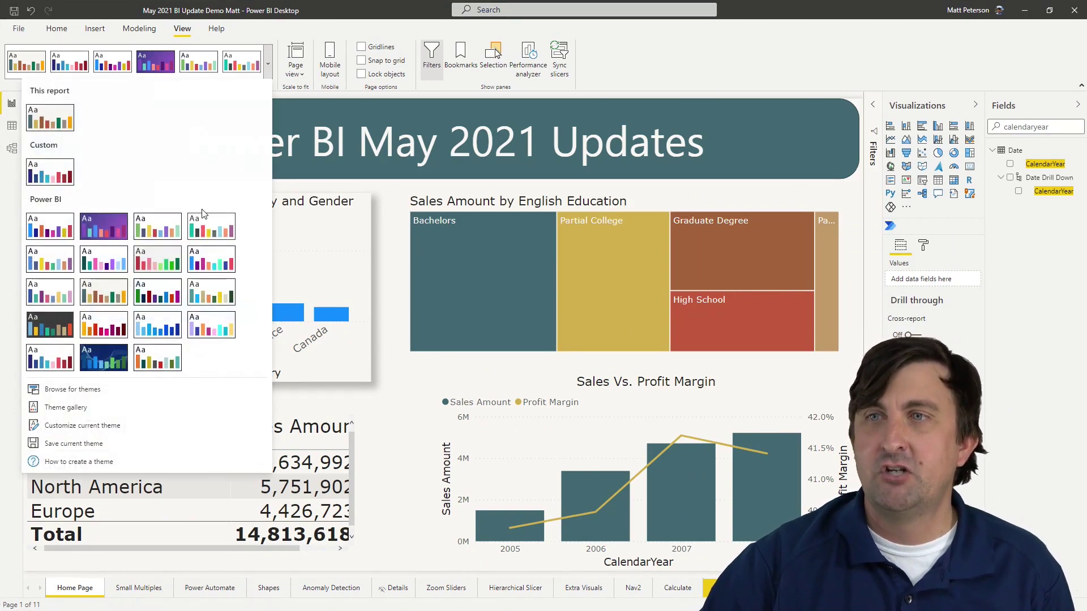
click(51, 326)
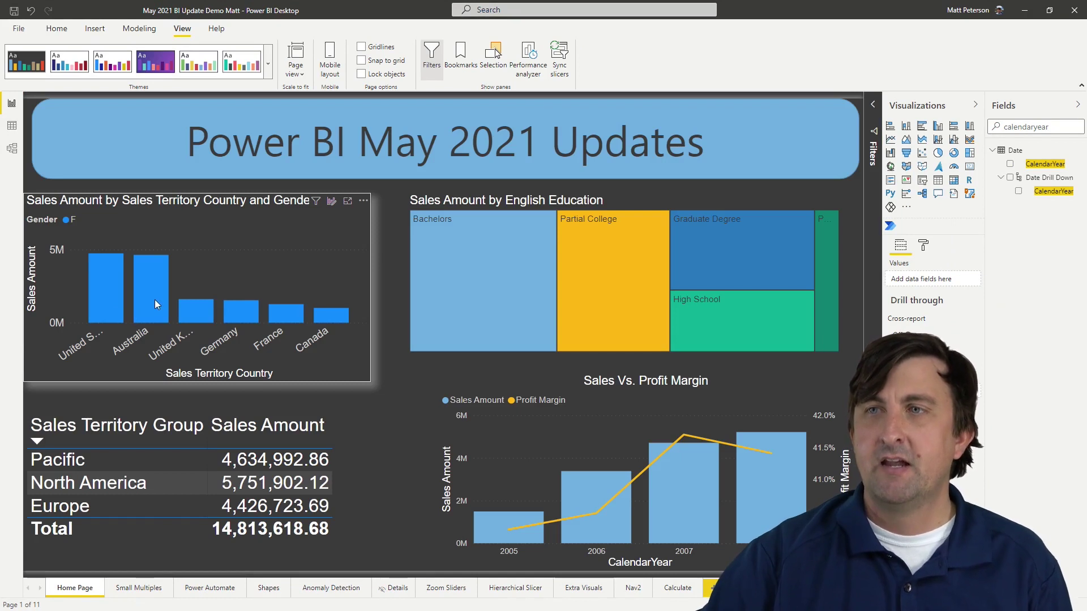
mouse_move(157, 304)
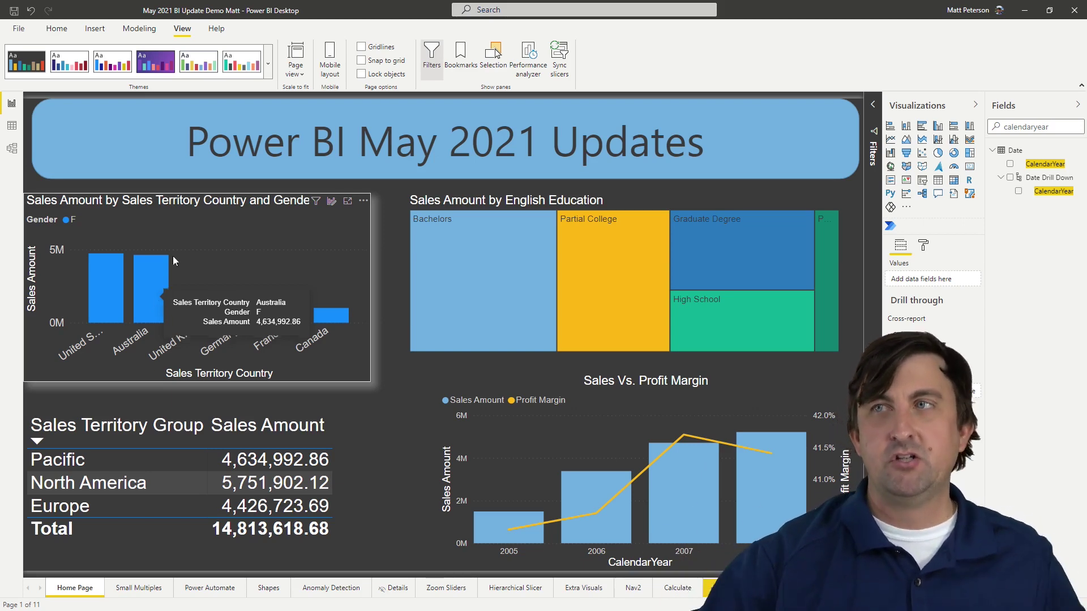
click(268, 64)
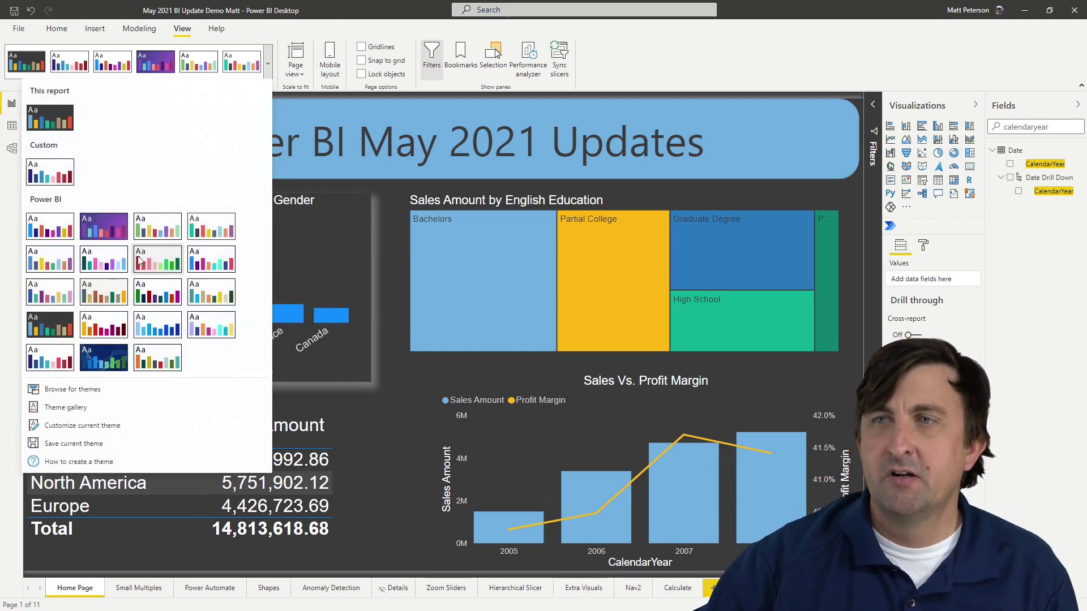
click(107, 294)
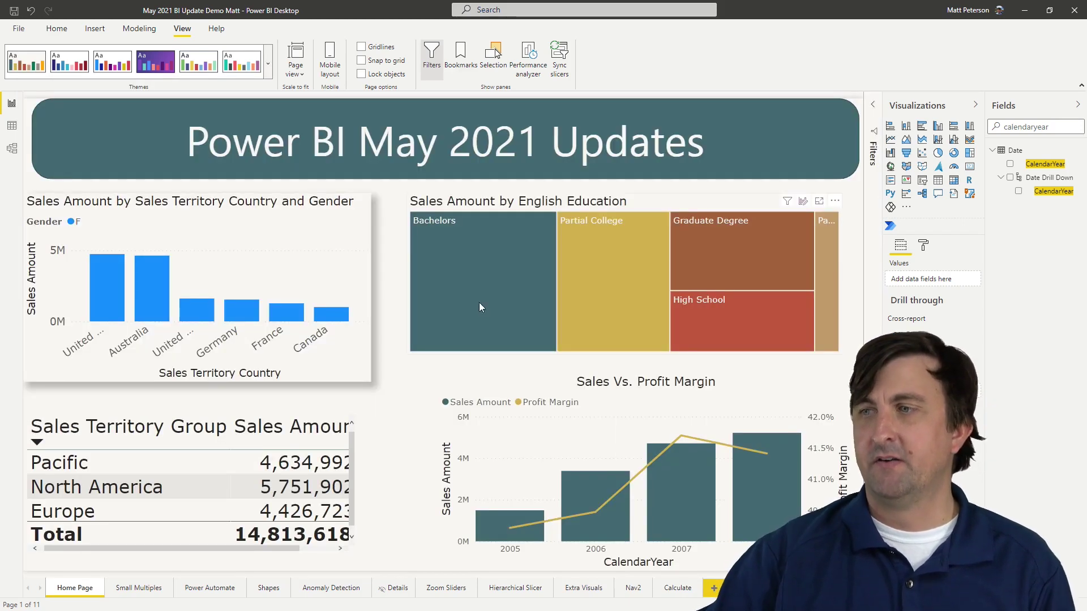
- Drill through from the 2006 column of Sales Vs. Profit Margin to the Details page and return to the Home Page
mouse_move(461, 322)
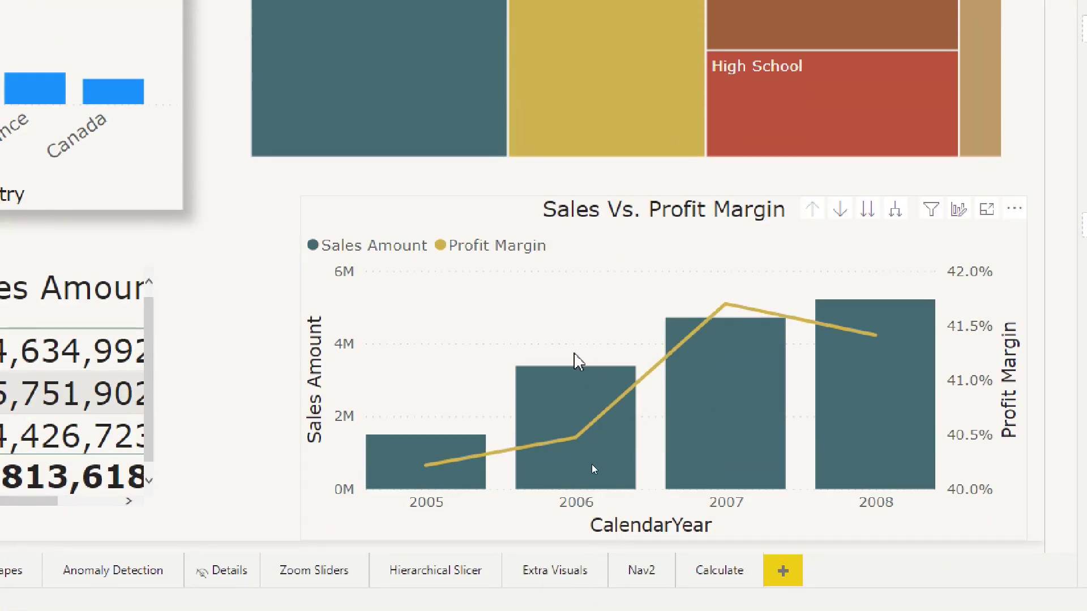
mouse_move(555, 386)
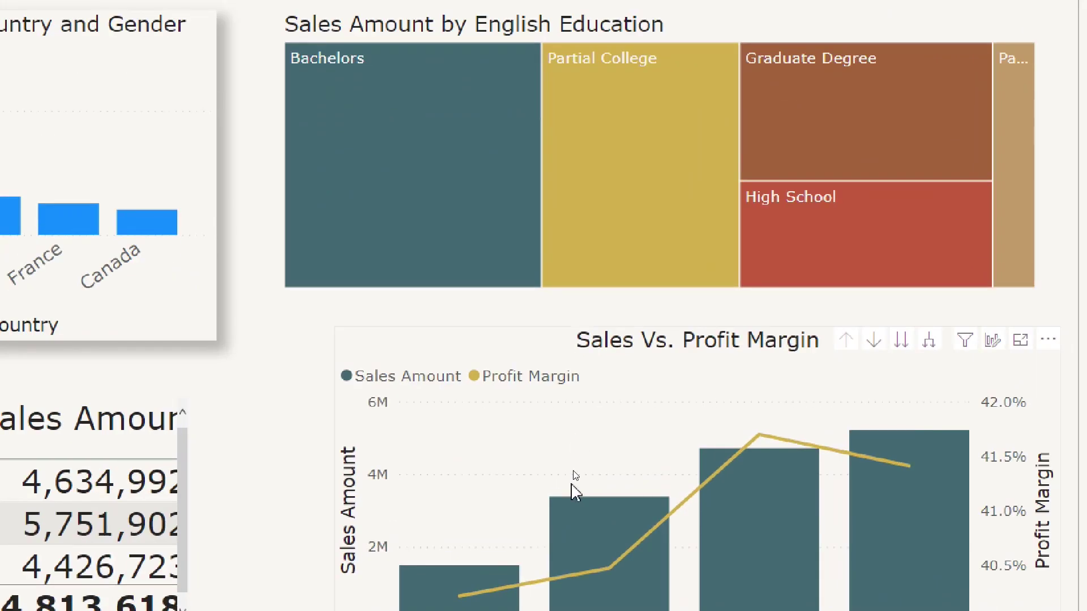
mouse_move(577, 496)
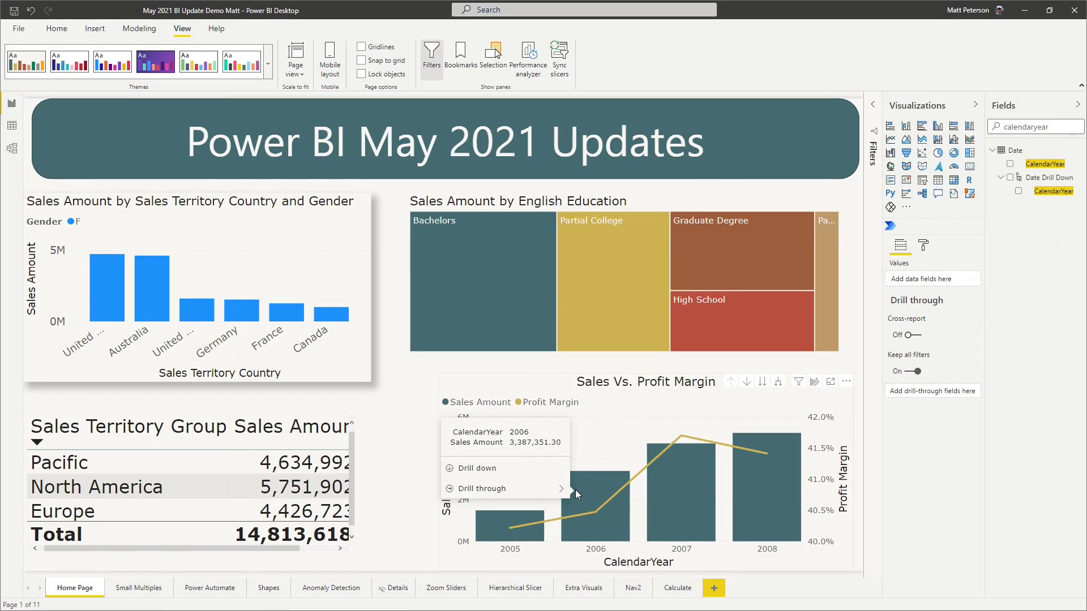
mouse_move(422, 537)
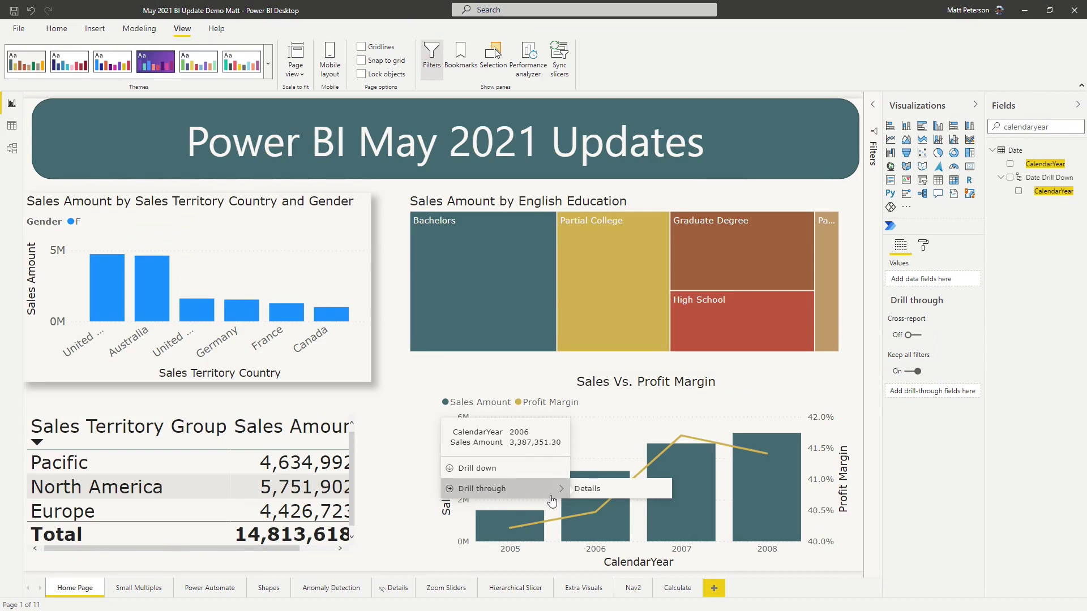
click(599, 493)
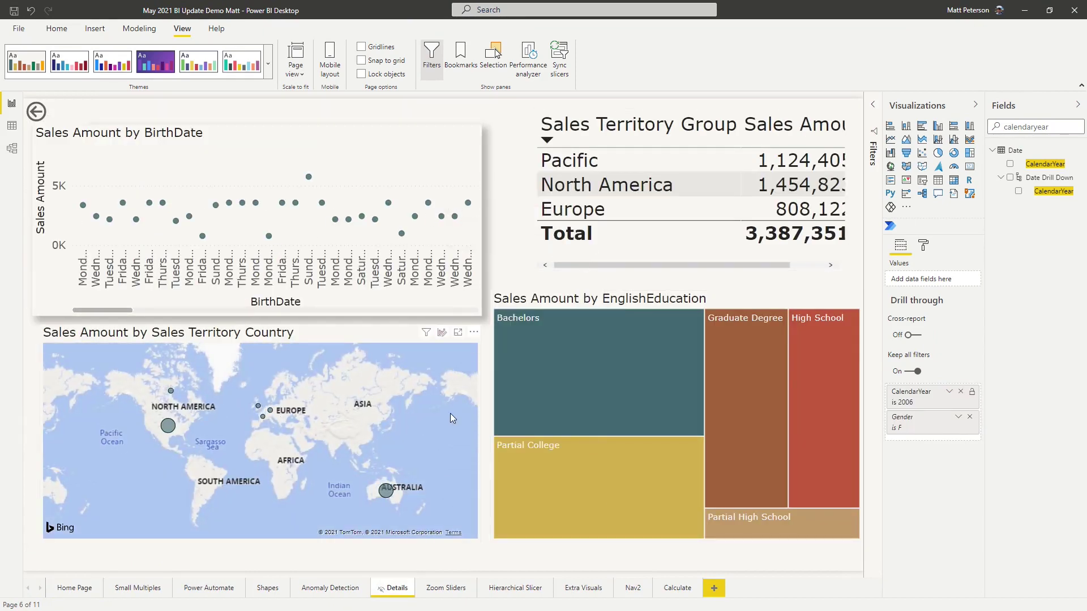
ctrl+click(43, 117)
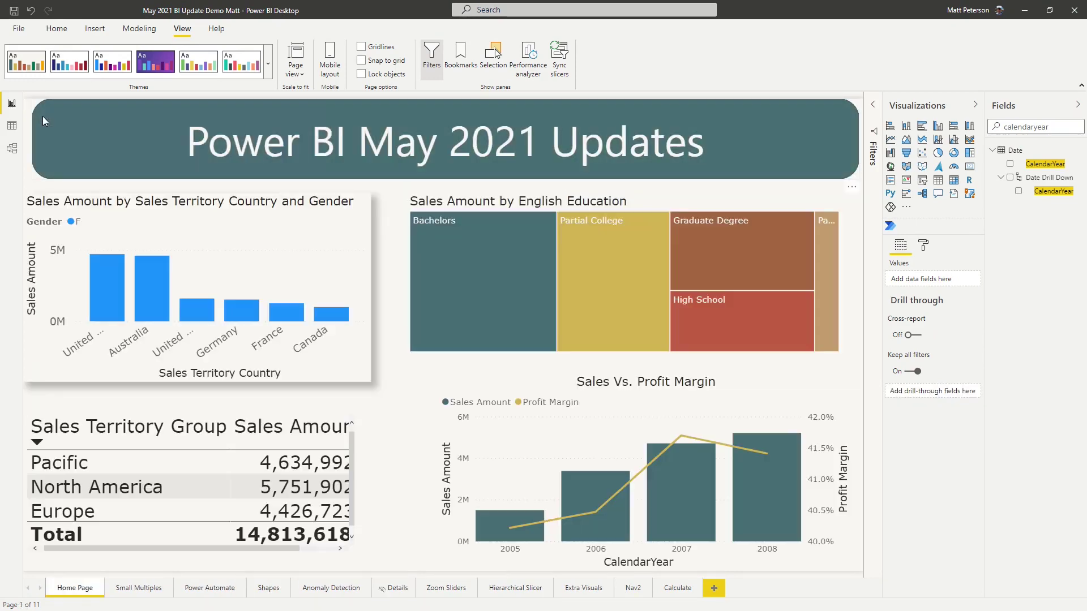
- Check the context options for drilling through to Details from the 2006 column without running them
right_click(592, 478)
mouse_move(645, 417)
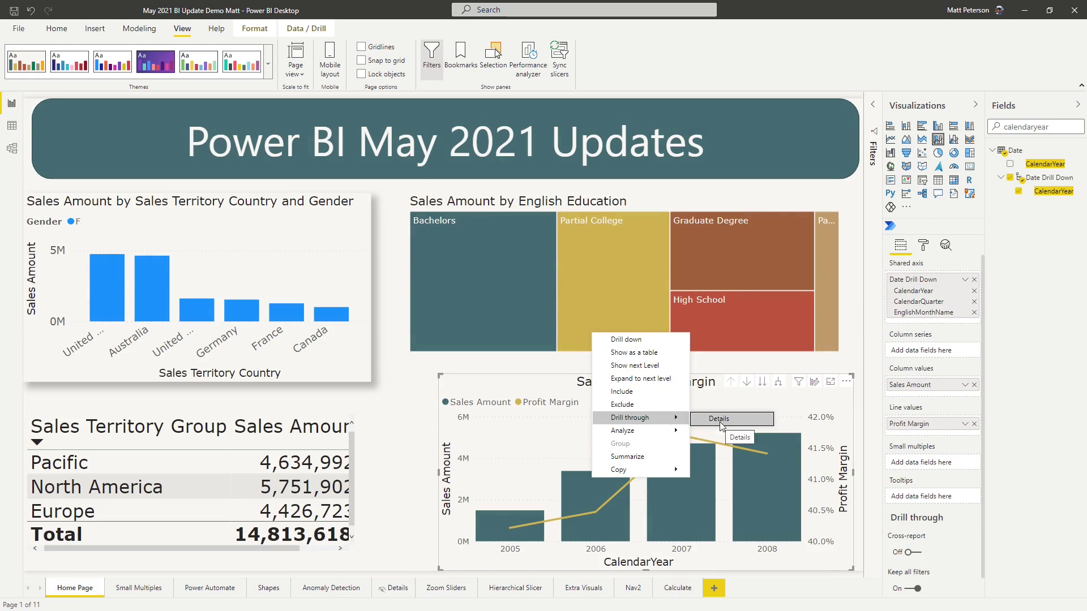
key(Escape)
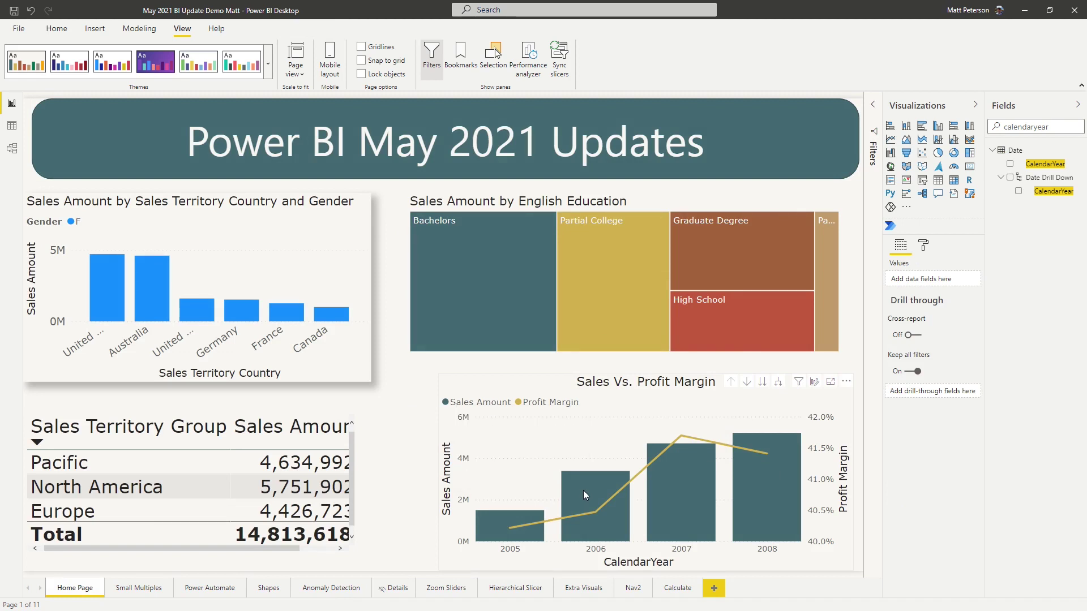
- Drill down from the 2006 column of Sales Vs. Profit Margin to the calendar quarter level using its tooltip action
mouse_move(585, 484)
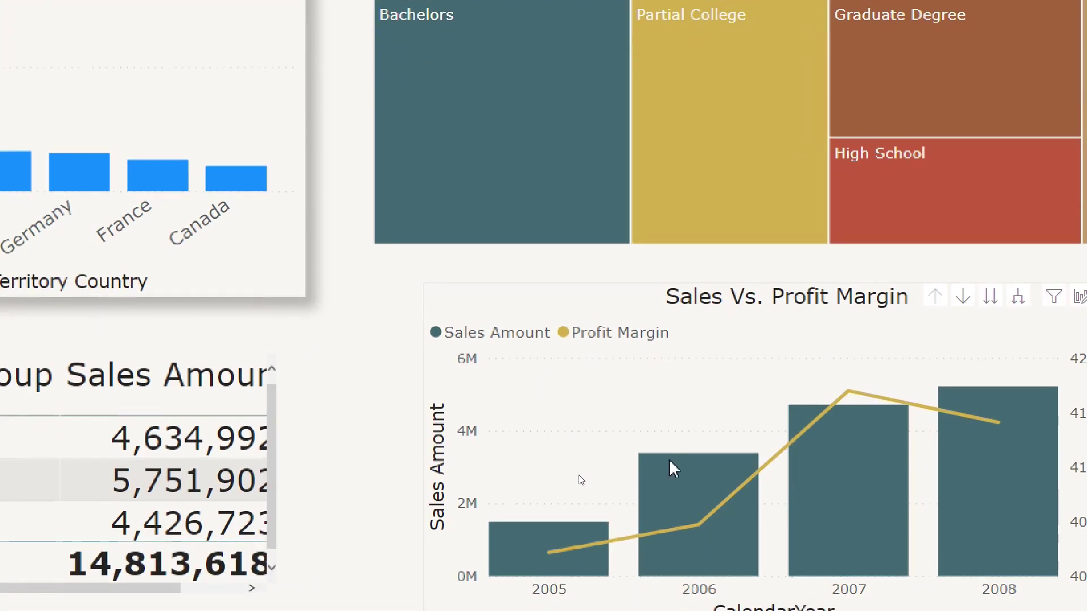
right_click(670, 466)
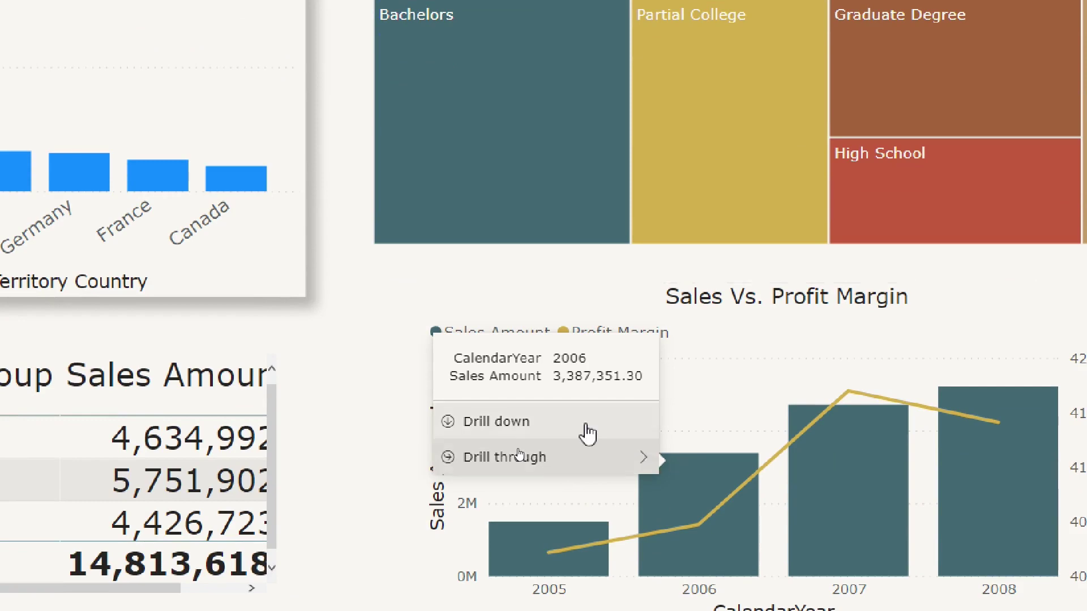
click(560, 423)
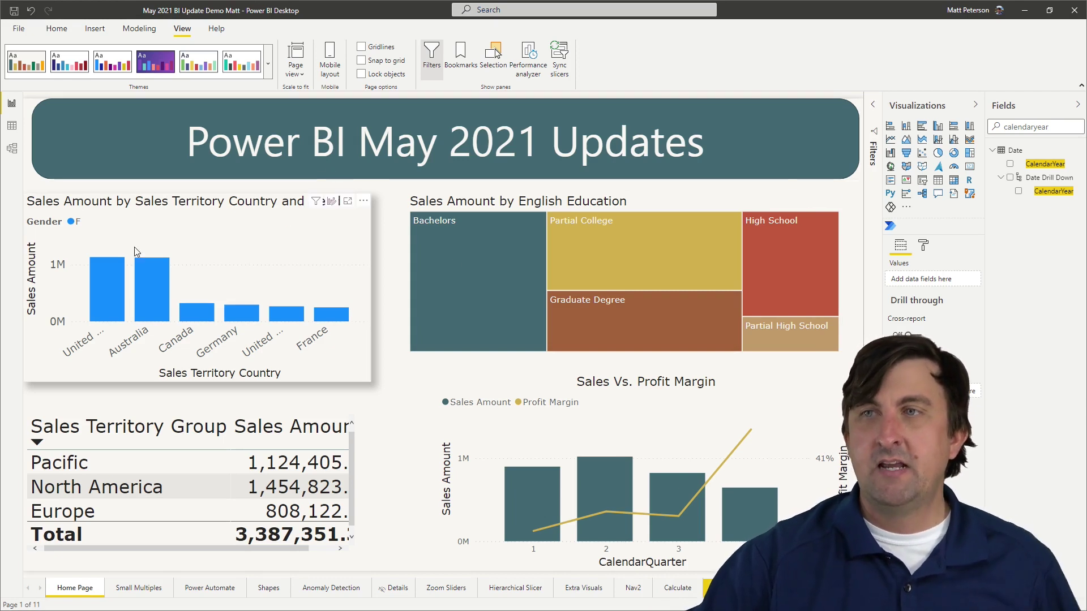
- Set the tooltip's value text color to the gold theme color for the Sales Amount by Sales Territory Country and Gender chart
mouse_move(606, 484)
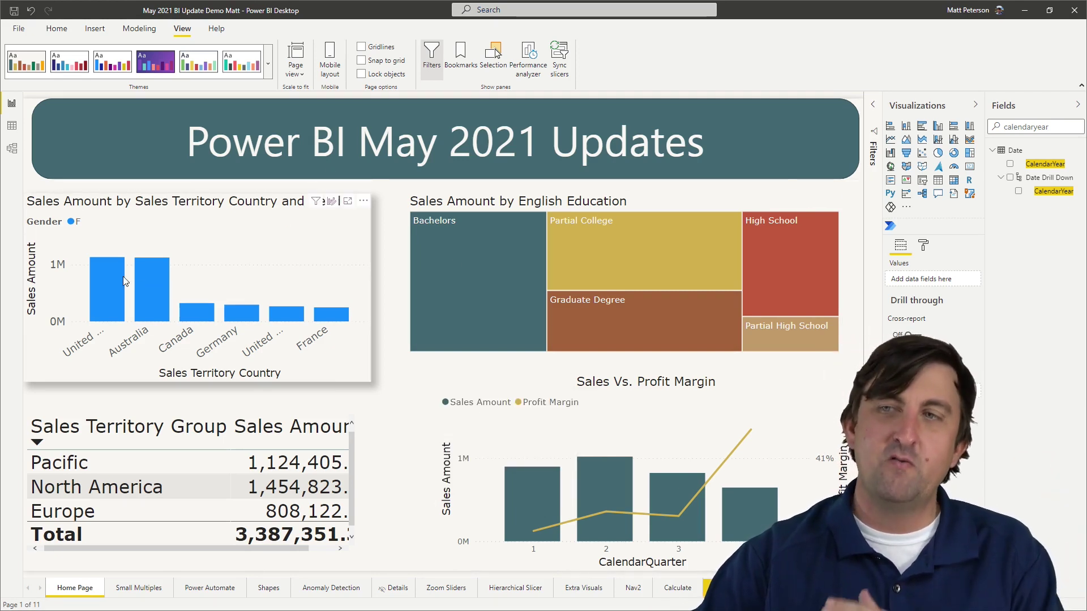
mouse_move(154, 287)
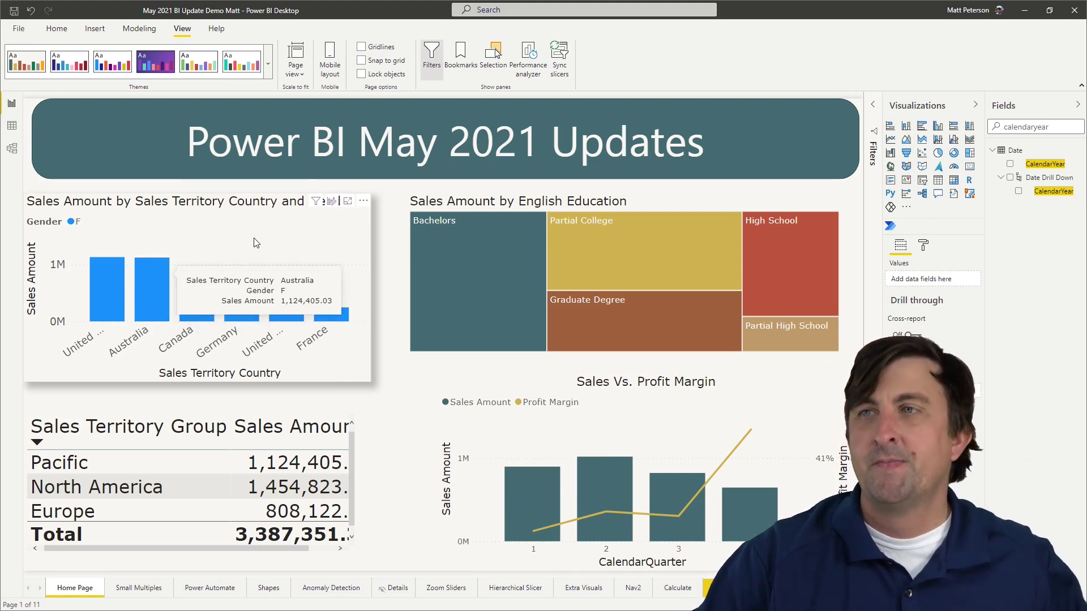
click(272, 236)
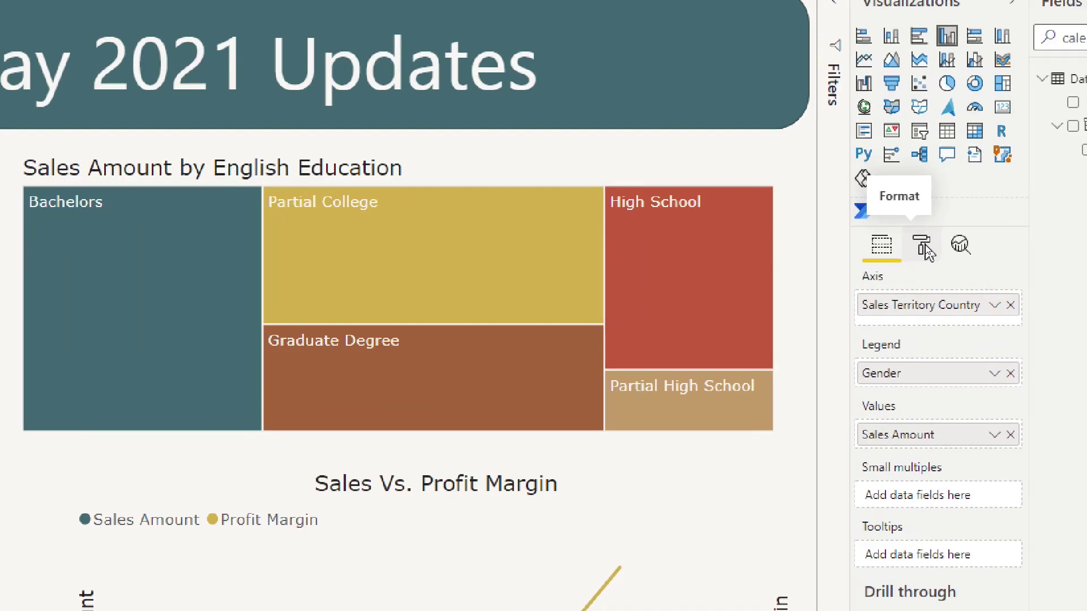
click(925, 249)
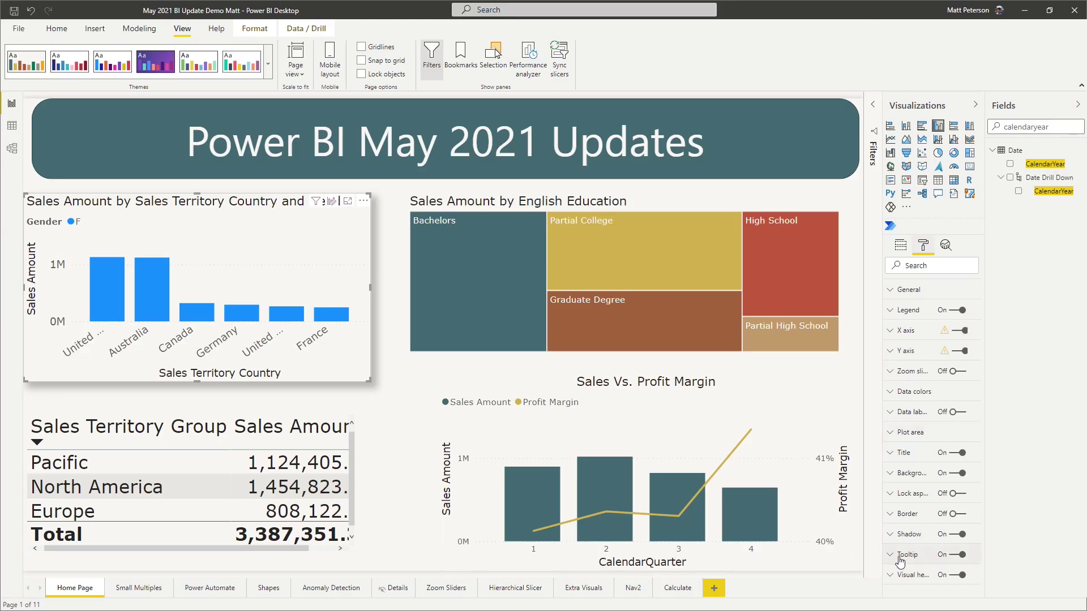
click(900, 559)
scroll(925, 509, down, 5)
scroll(934, 419, up, 1)
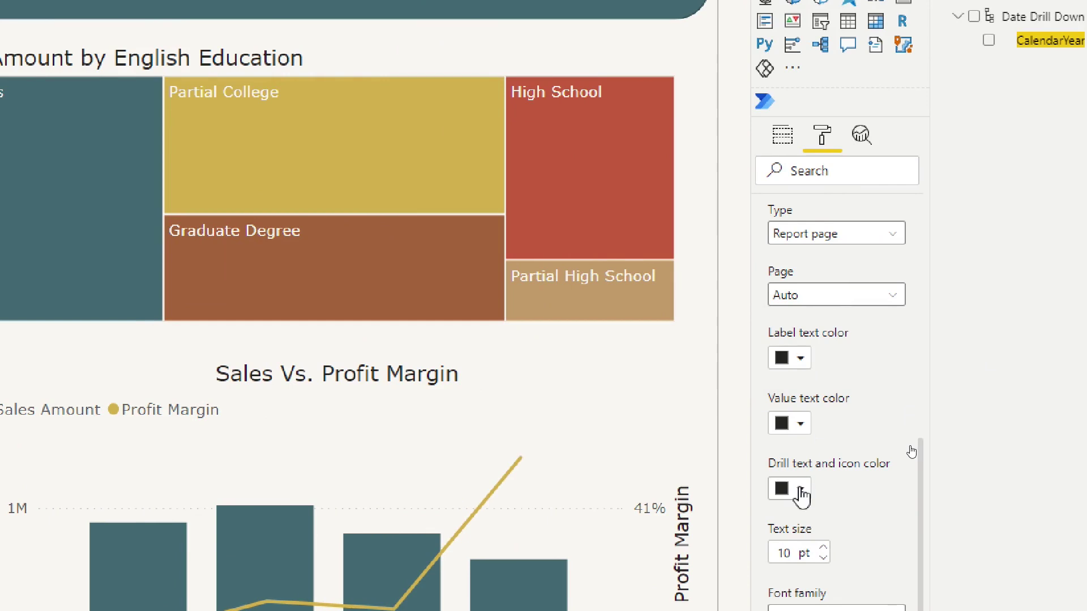
click(803, 436)
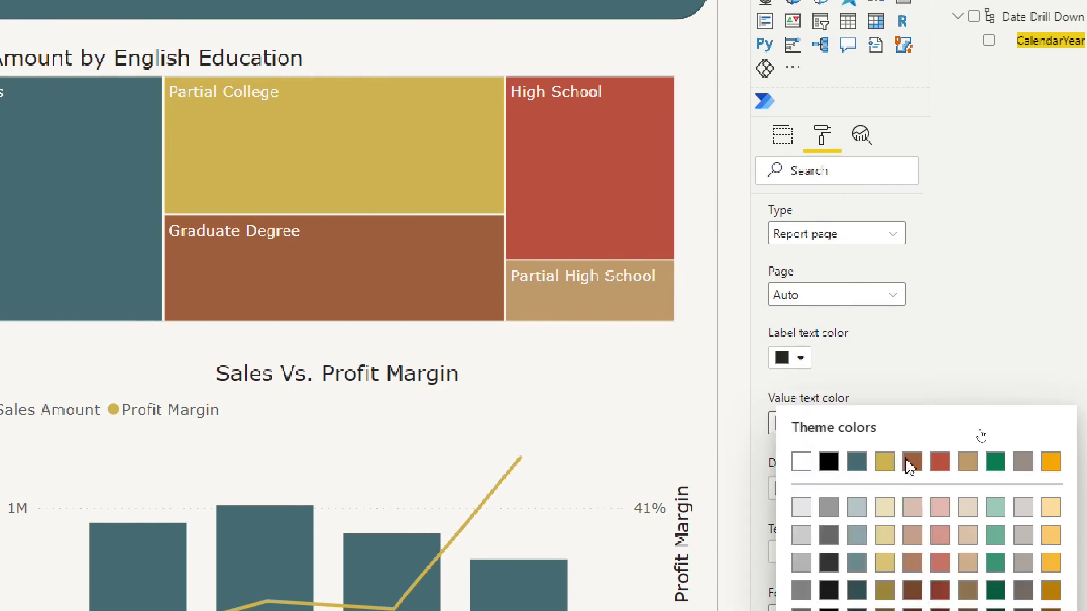
click(885, 463)
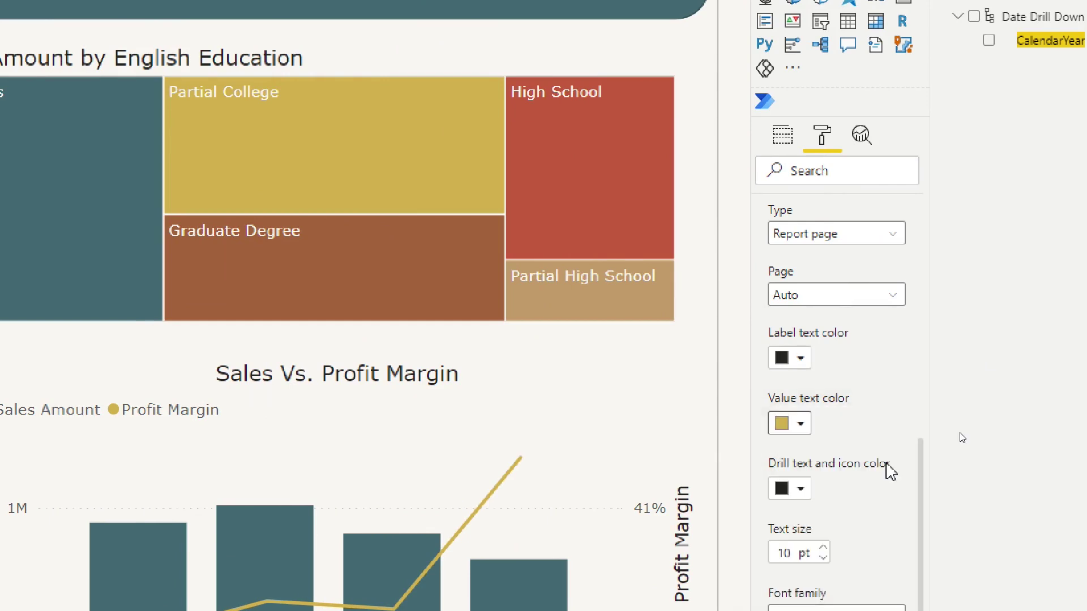
scroll(848, 458, down, 2)
scroll(817, 410, up, 2)
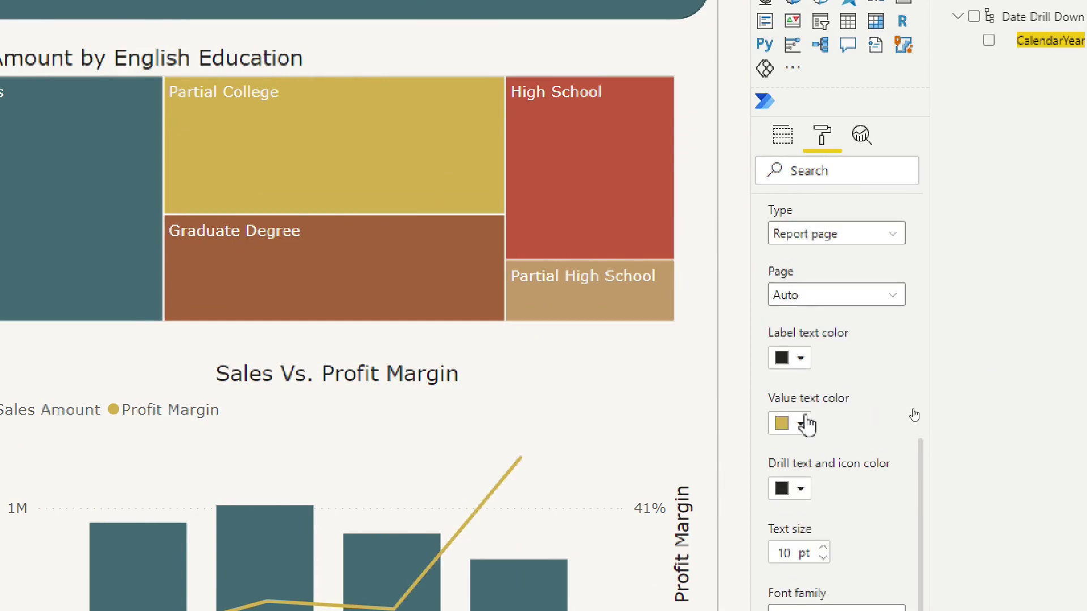
- Set the chart tooltip's drill text and icon color to teal and its label text color to white
click(800, 491)
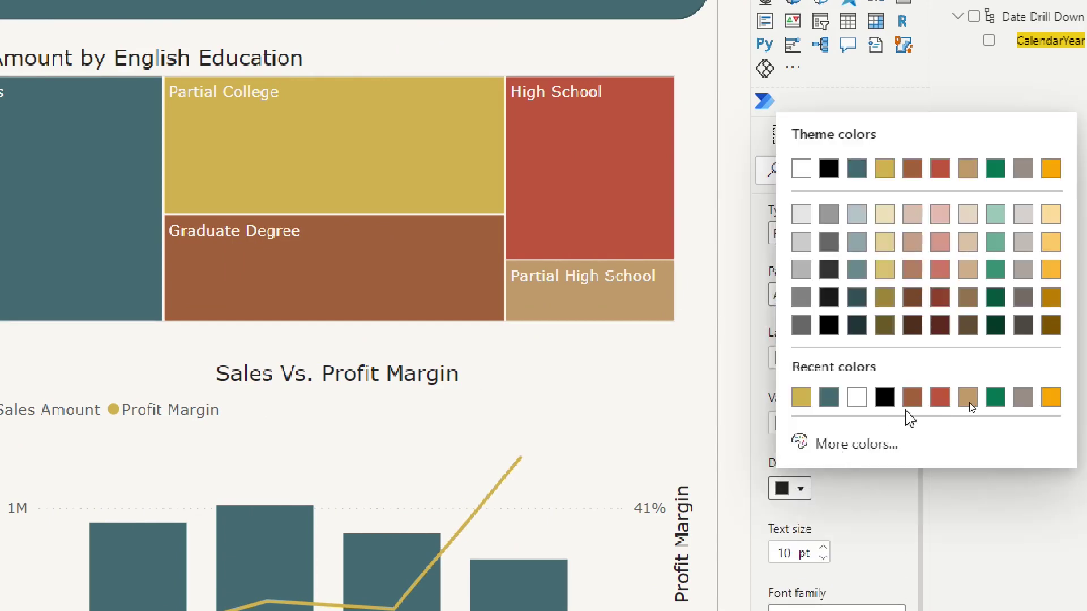
click(828, 397)
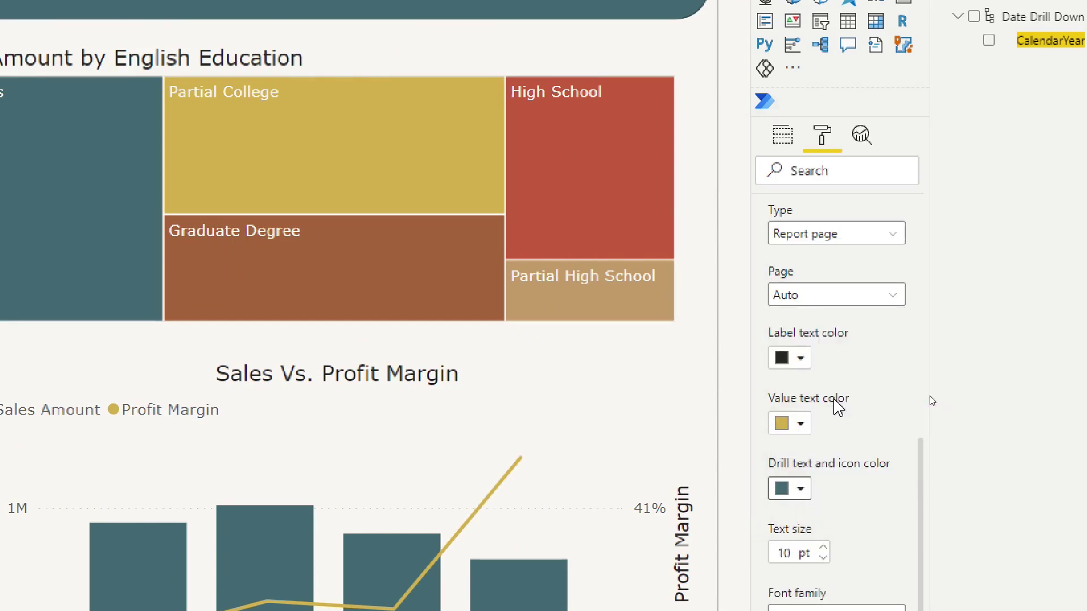
click(801, 358)
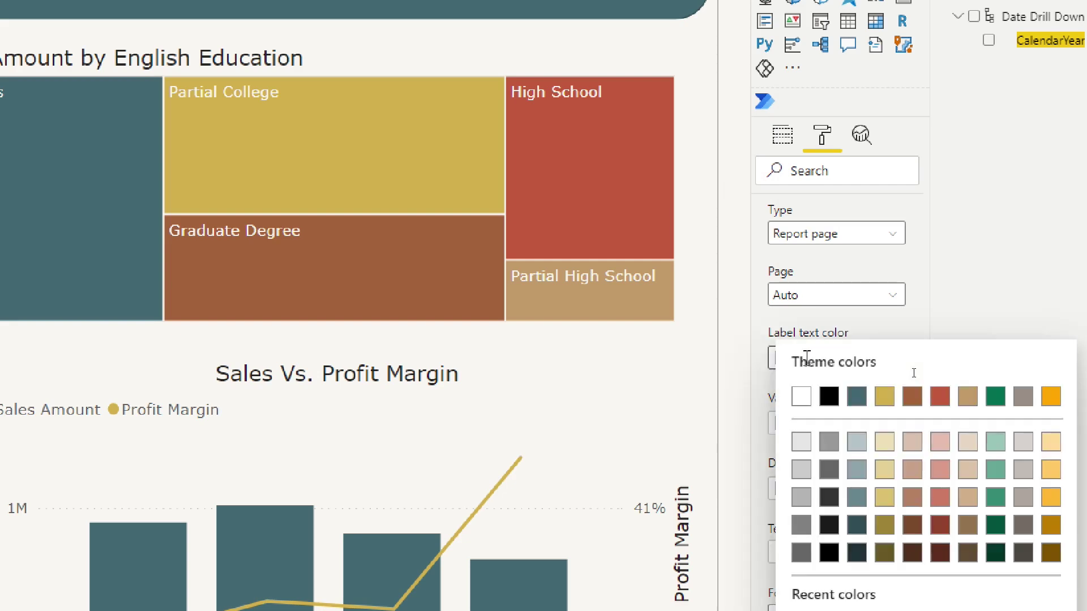
click(801, 397)
- Set the background color of the Sales Territory Country chart's tooltip to the lightest orange theme tint
scroll(851, 365, down, 2)
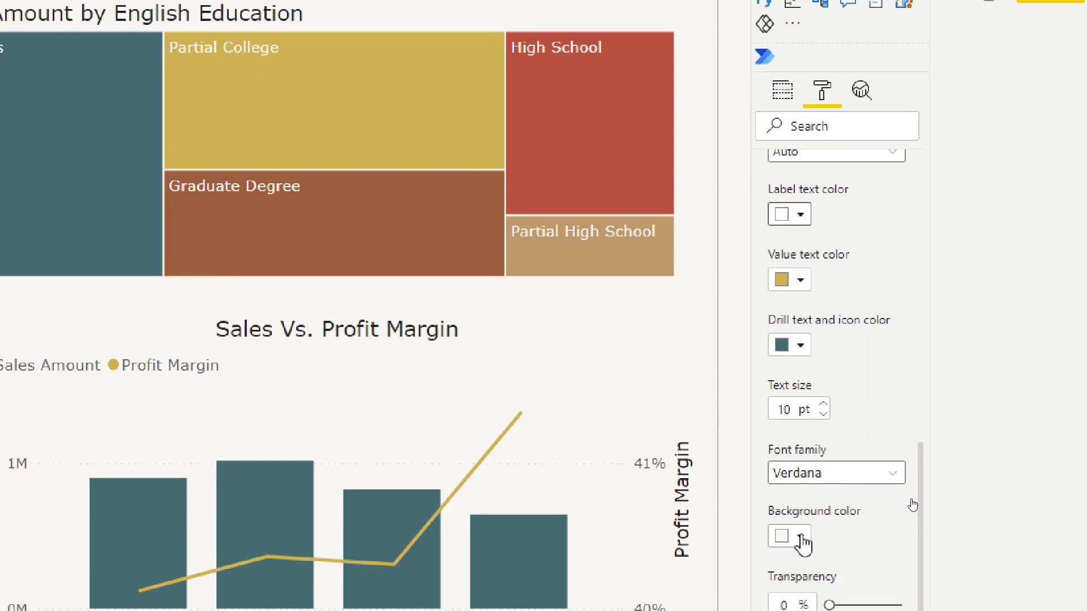
click(801, 538)
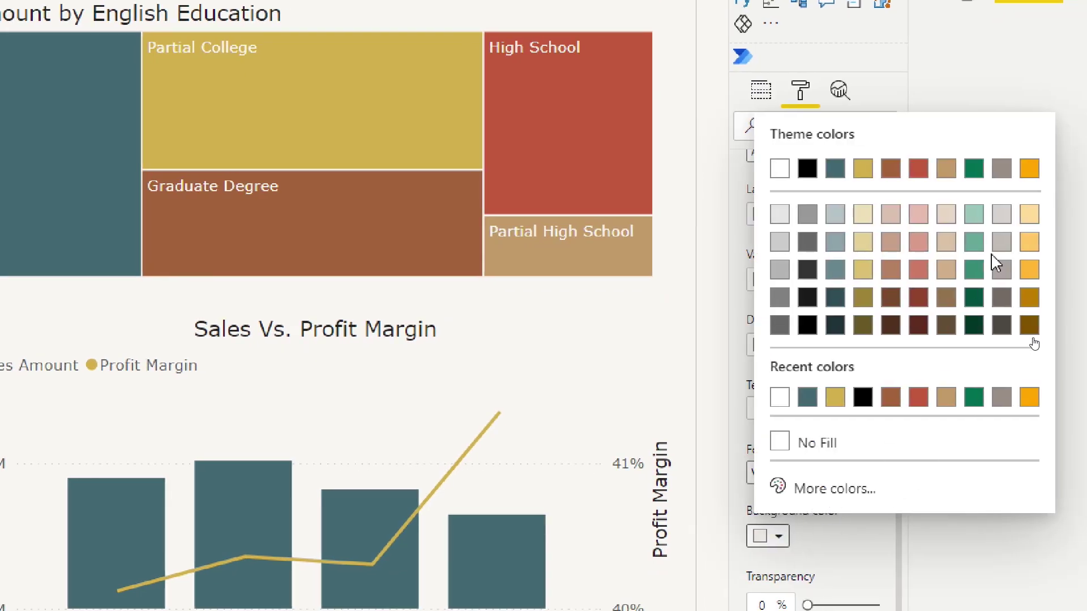
click(1029, 215)
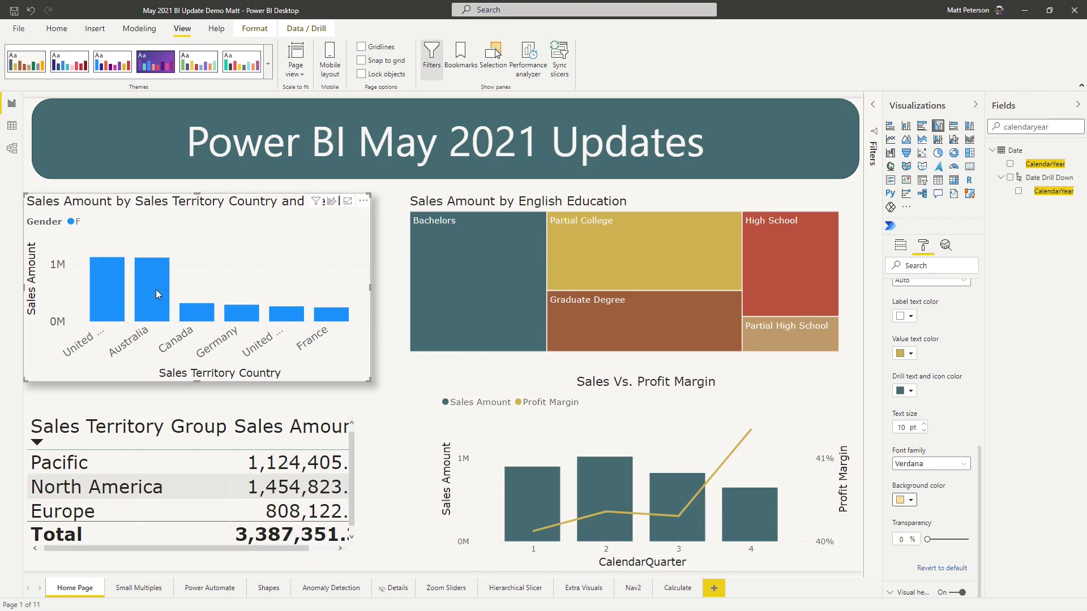
mouse_move(156, 291)
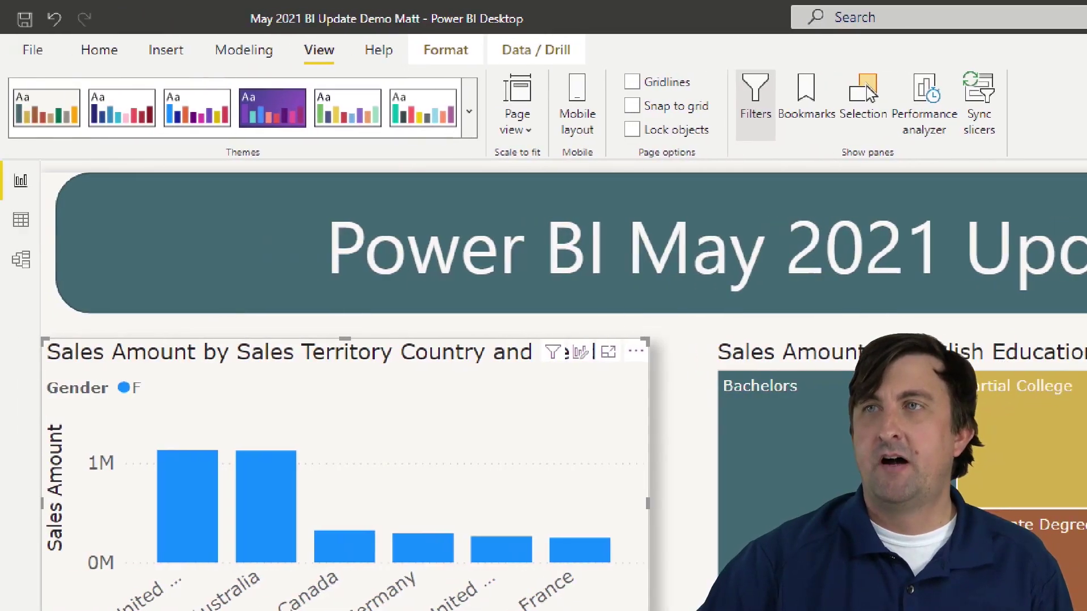
- Customize the current theme's visual tooltips with a pale gold background color, #F2DA9F
click(469, 113)
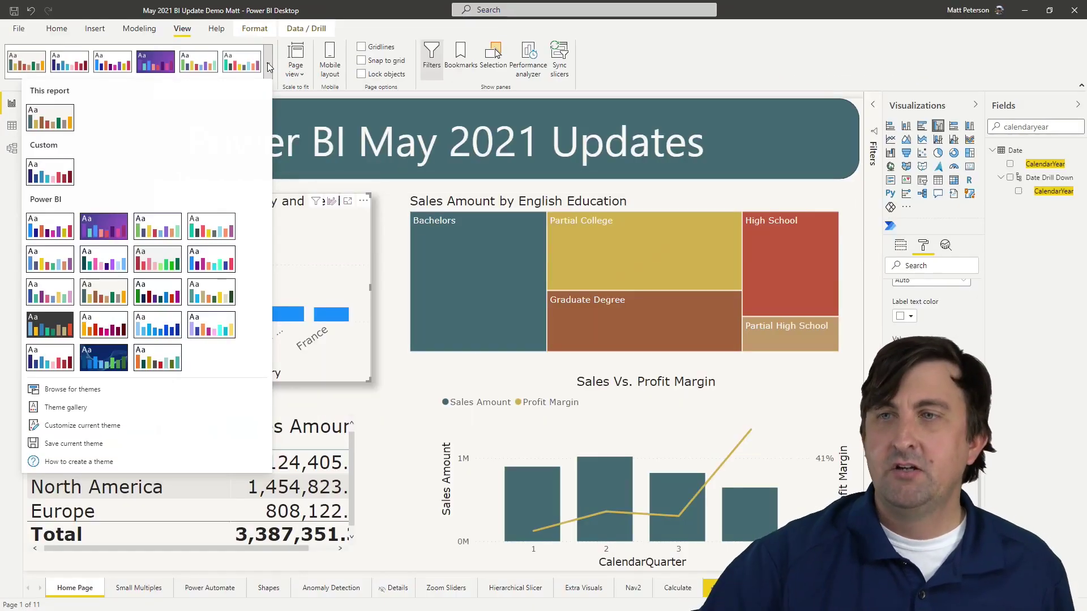
click(103, 423)
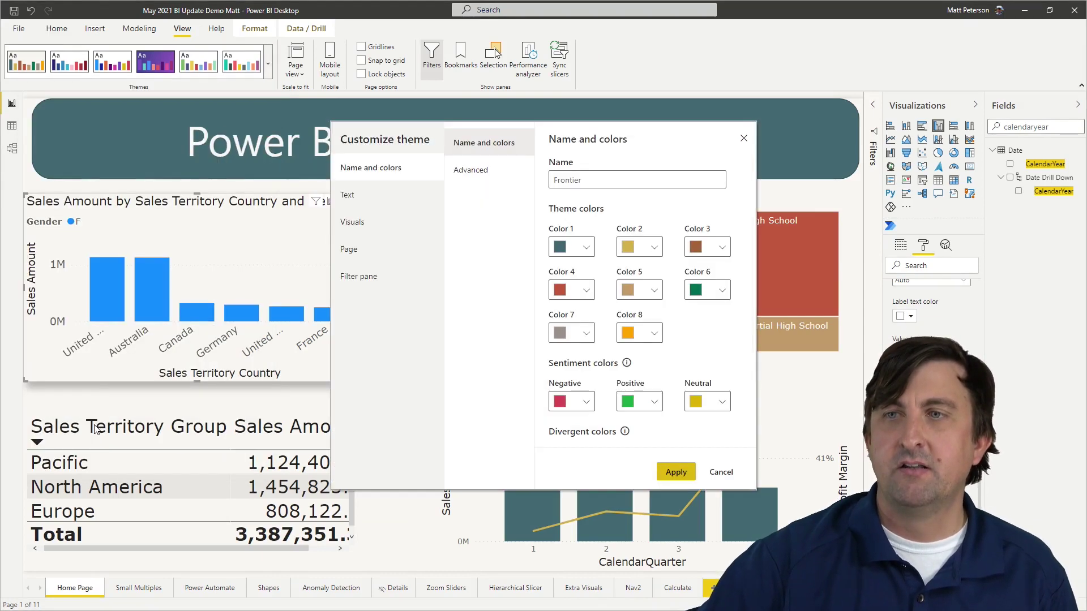
click(352, 229)
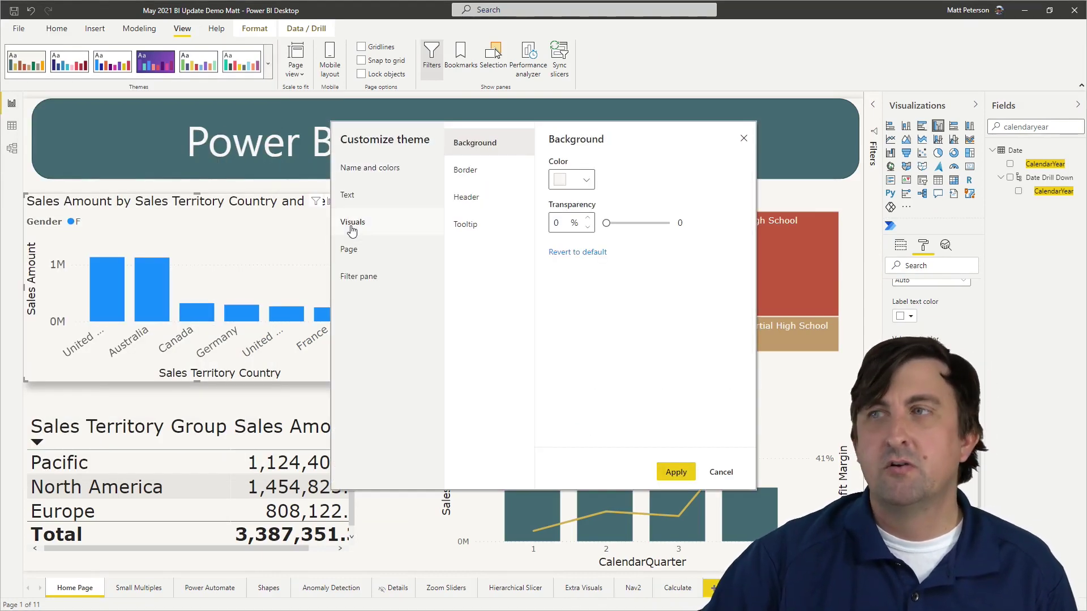
click(465, 225)
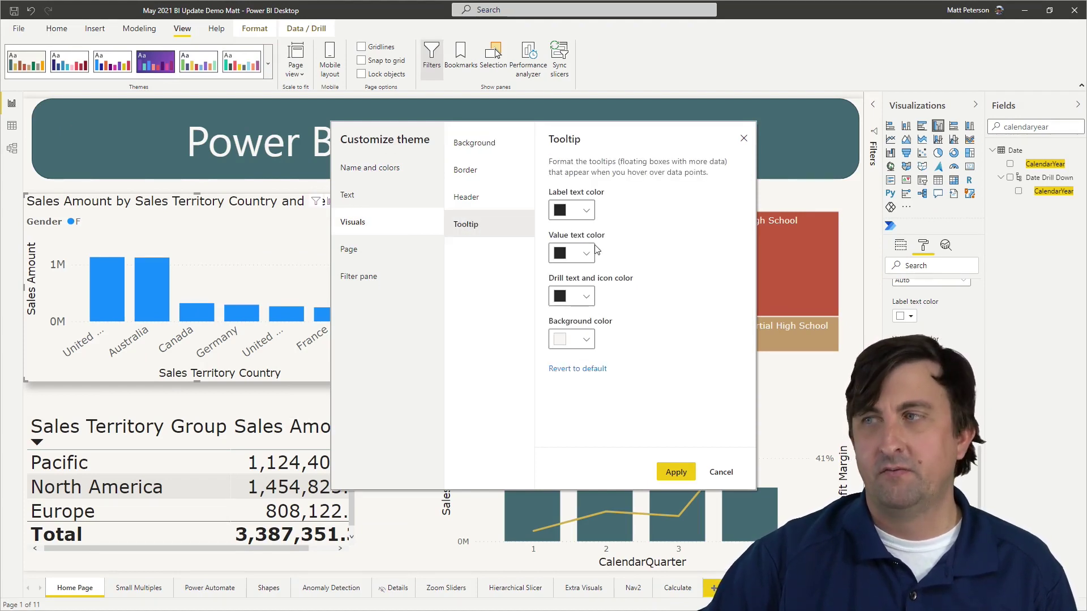
click(587, 341)
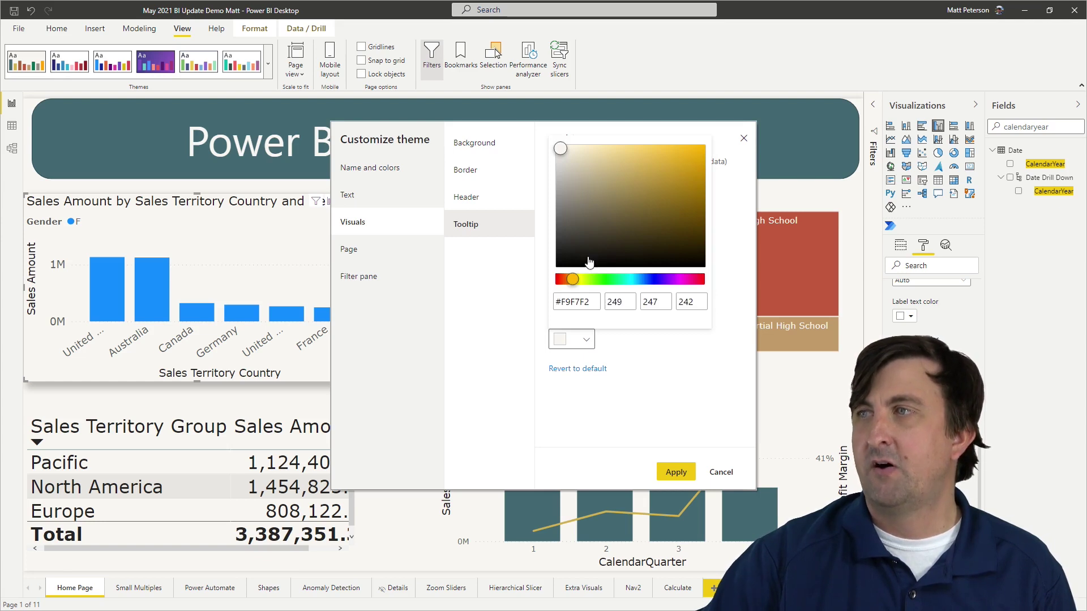
click(608, 157)
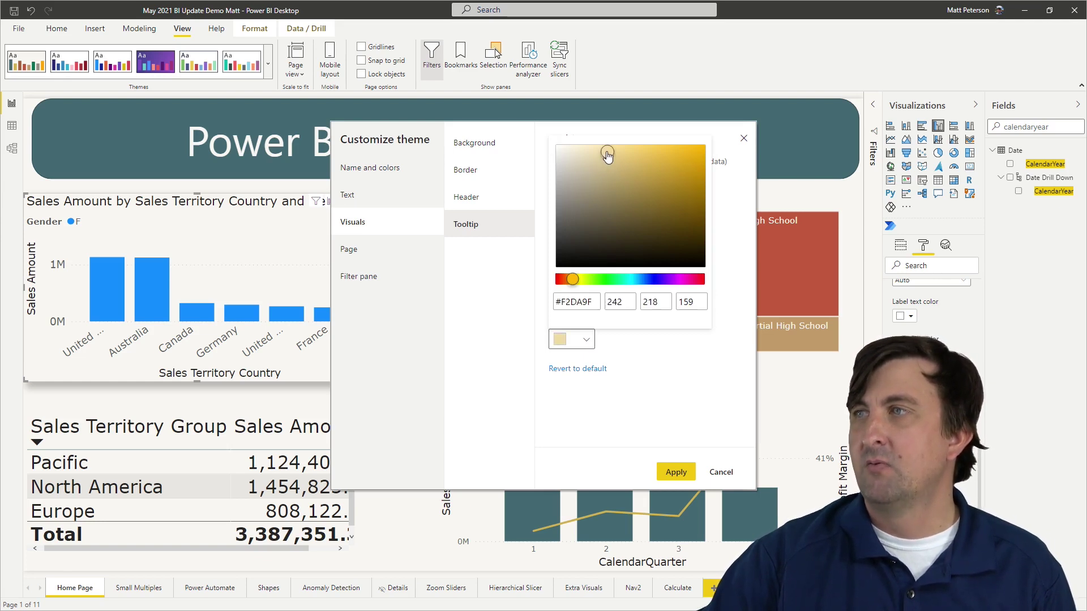
click(640, 389)
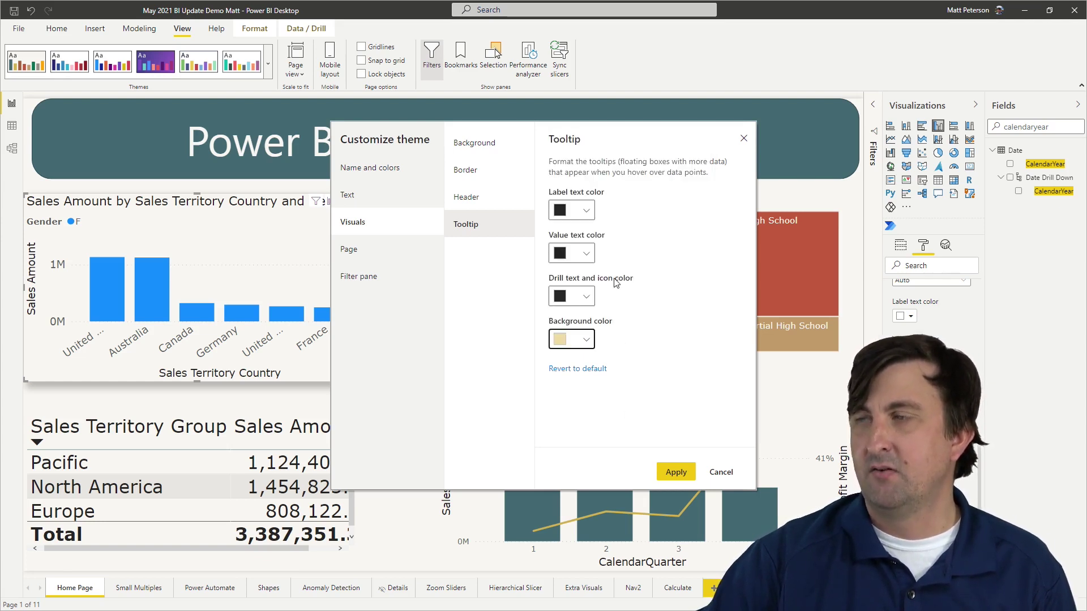
- Set the theme's tooltip value text color to blue #354798 and apply the customized theme to the report
click(586, 254)
click(645, 406)
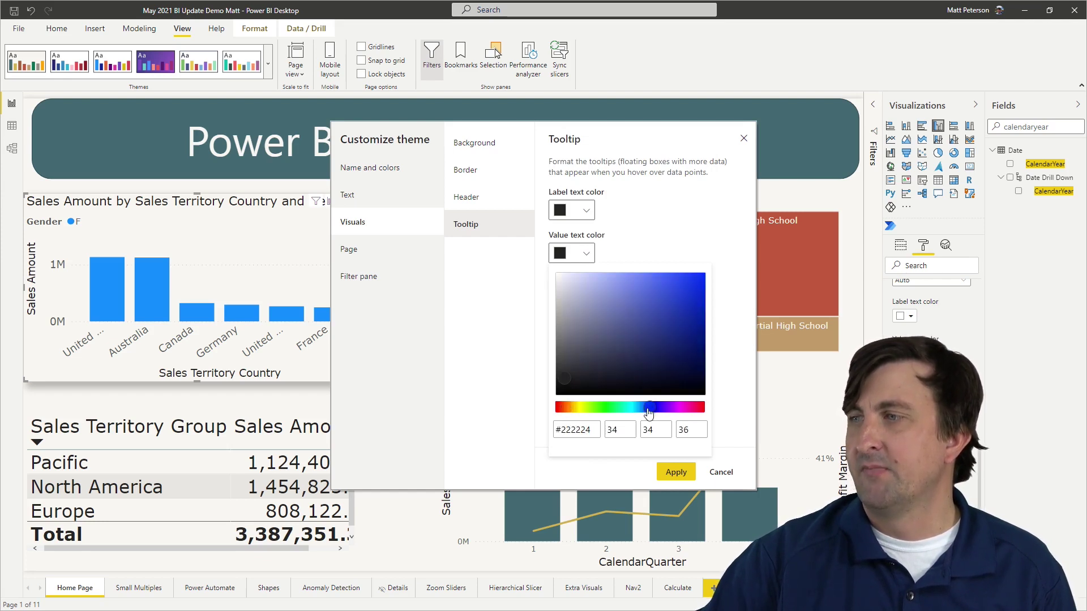
click(653, 328)
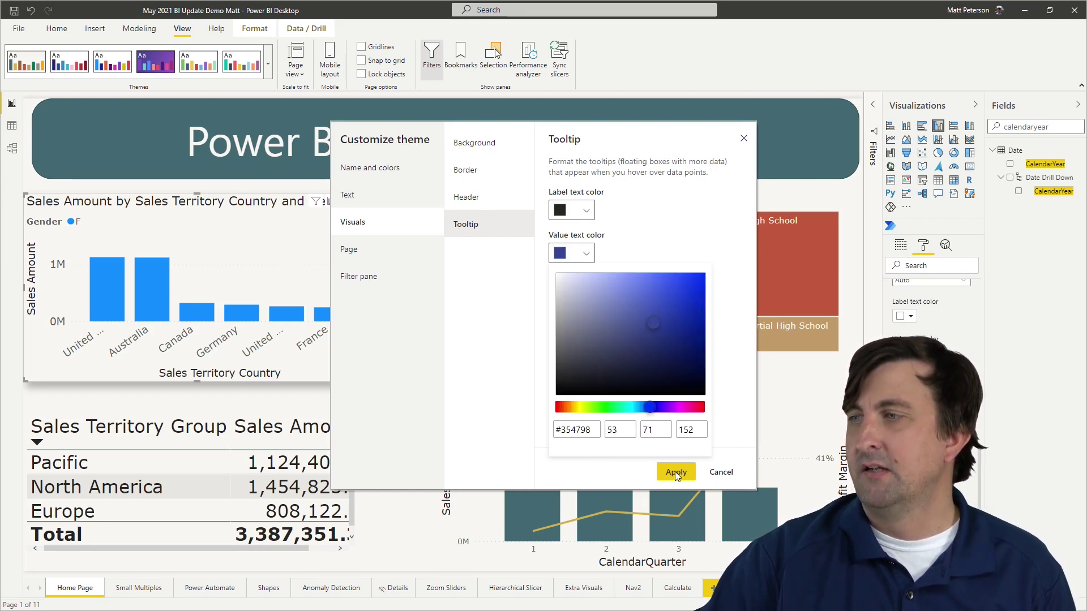
click(635, 210)
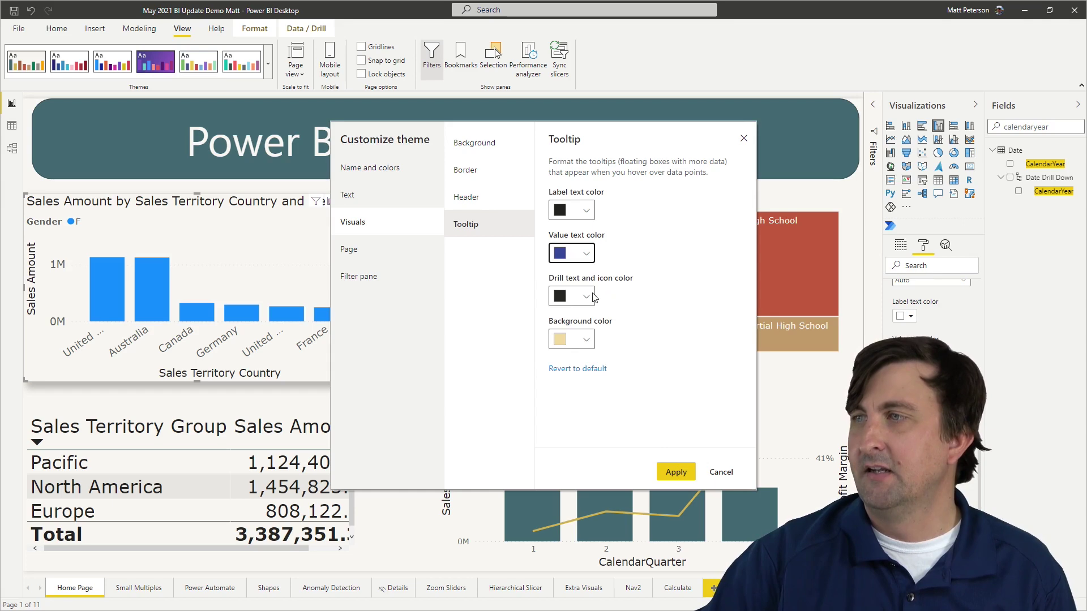
click(677, 473)
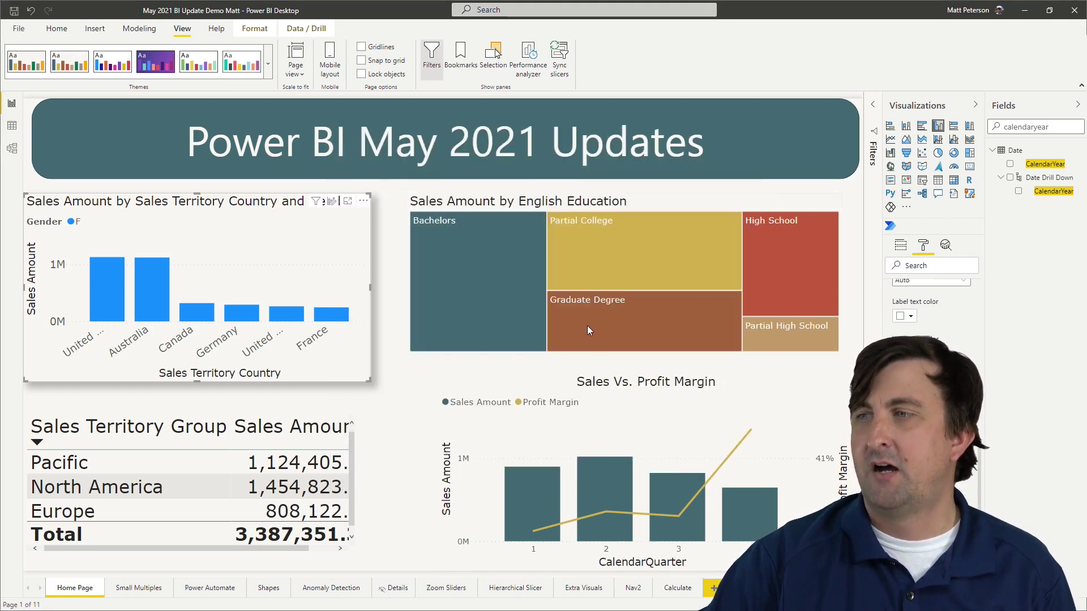
mouse_move(598, 467)
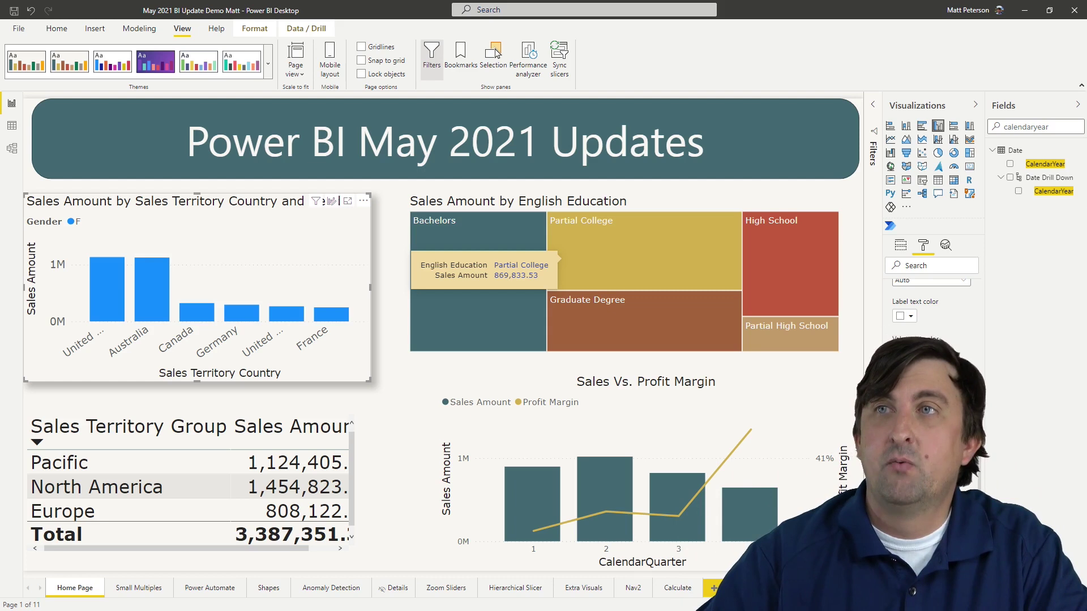
- Review the current file's published dataset settings for DirectQuery connections in the options, leaving them without changes
click(57, 29)
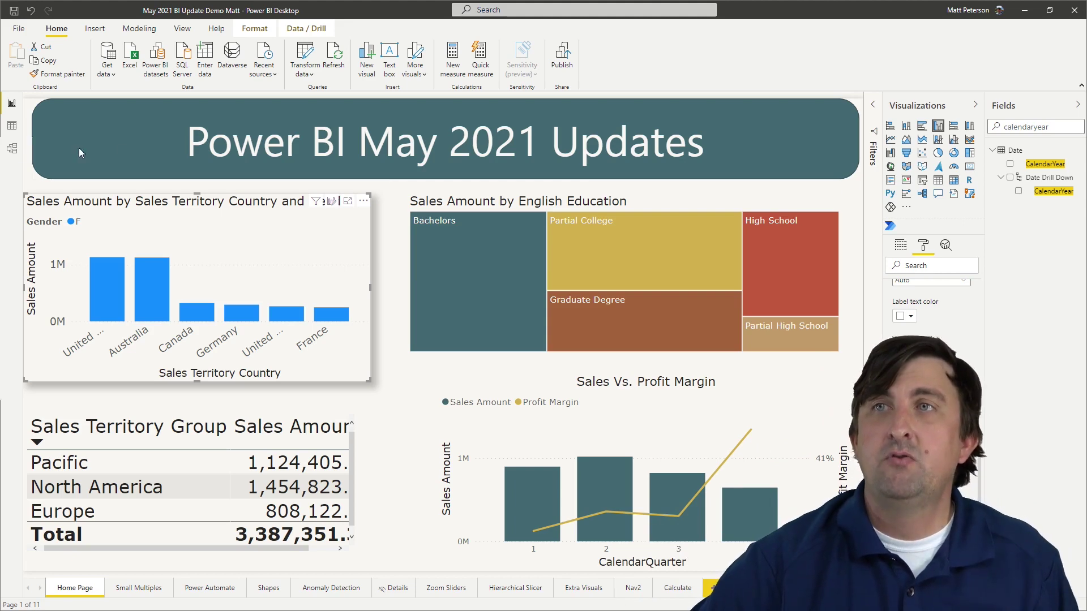
click(20, 32)
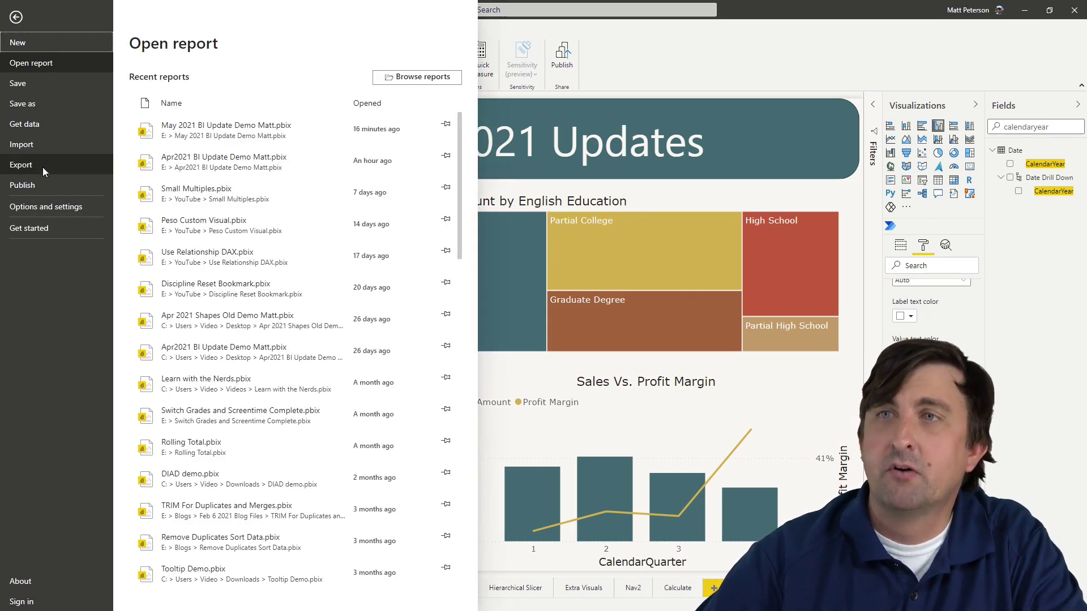
click(59, 206)
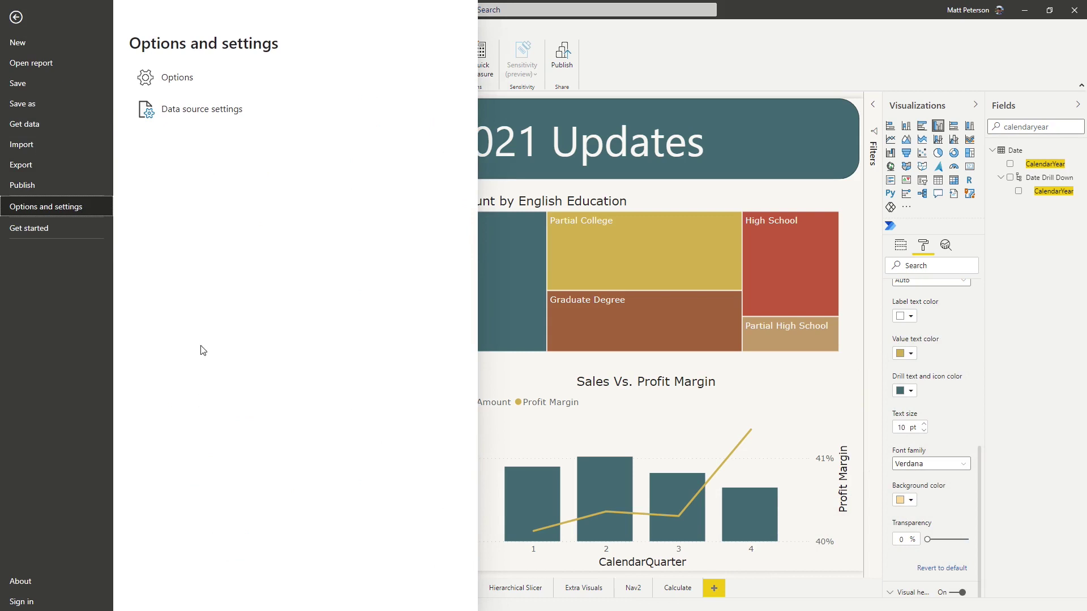
click(182, 79)
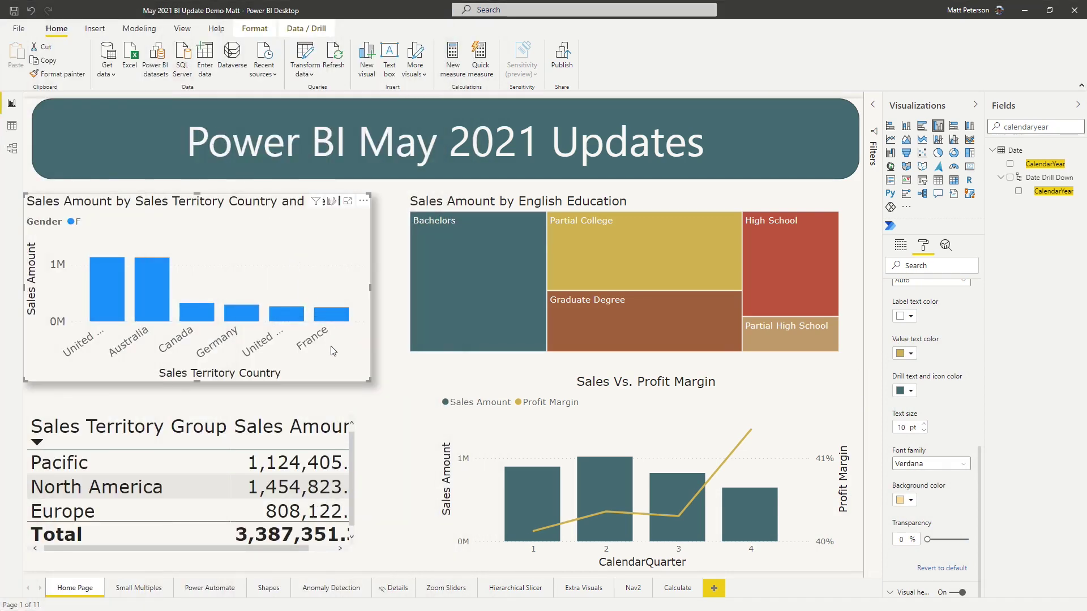
scroll(419, 322, down, 2)
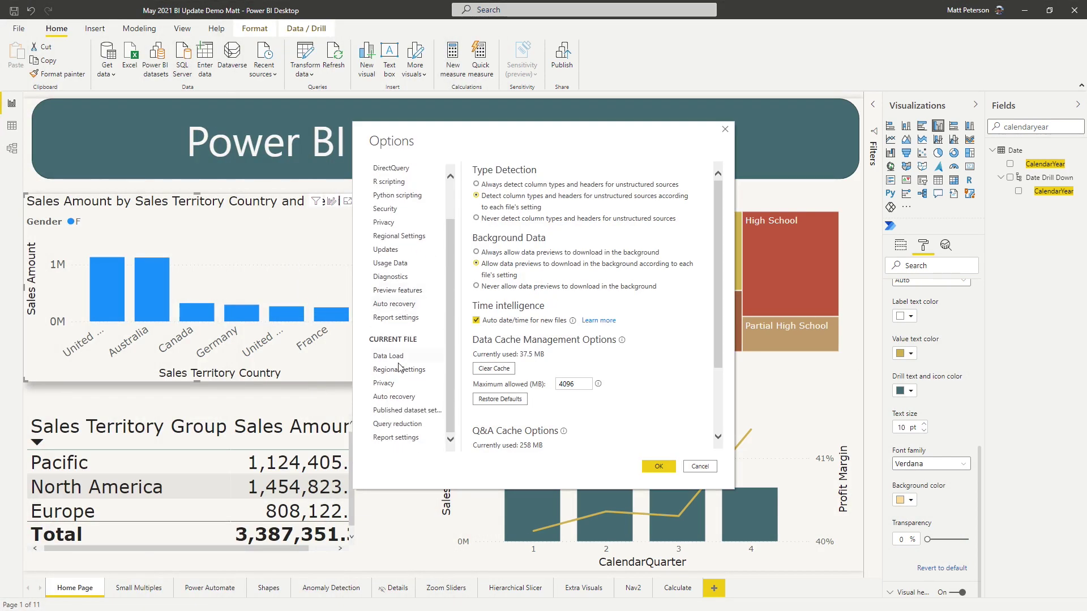
click(413, 411)
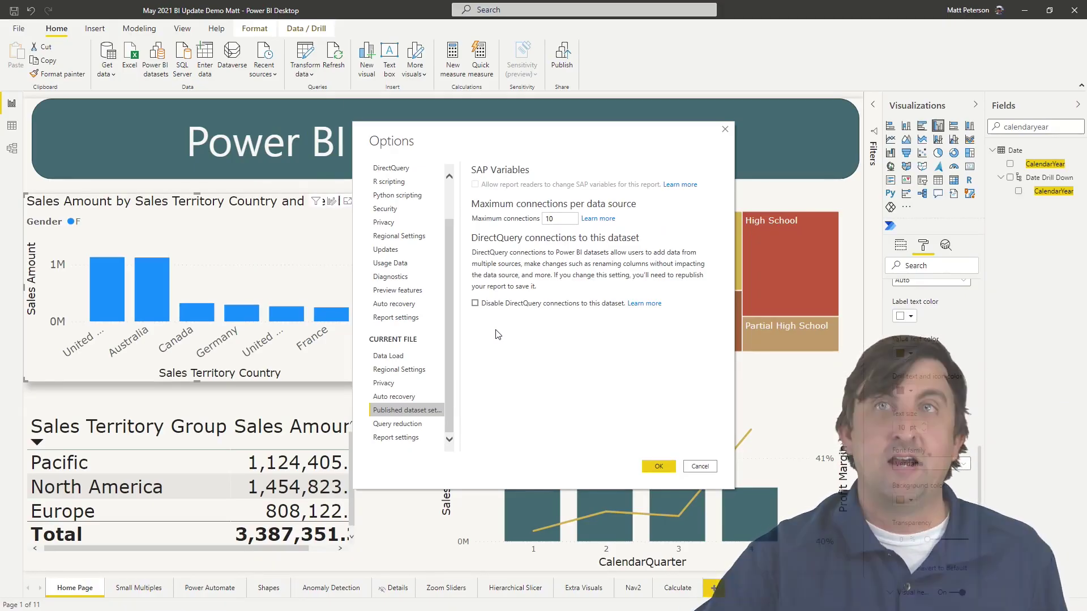
click(699, 467)
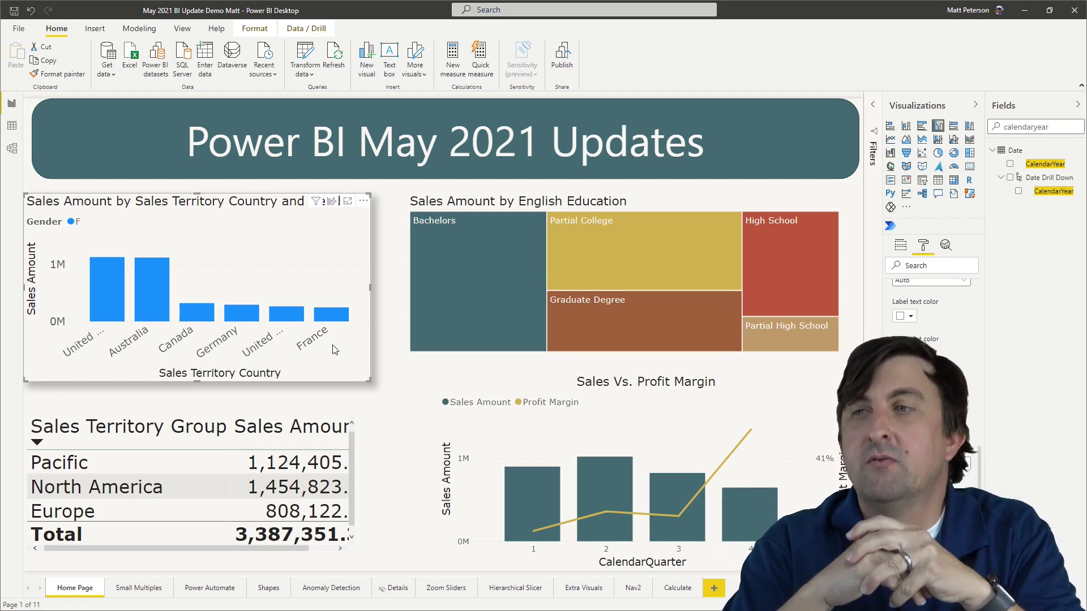
- Examine the model view's diagram area and its Cards properties, and return to the report view
click(15, 151)
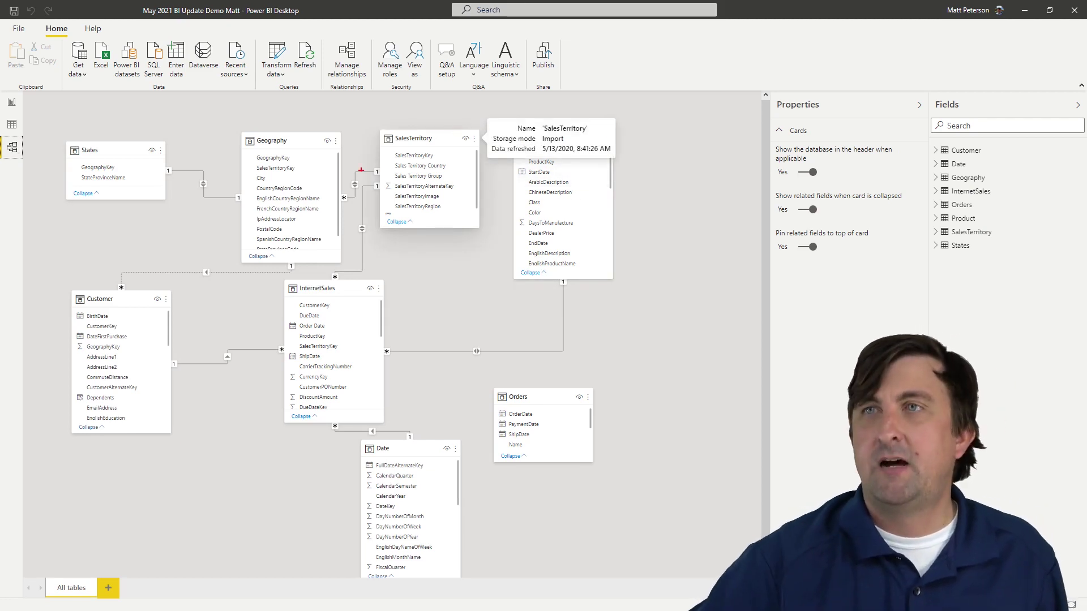
drag(25, 93, 266, 105)
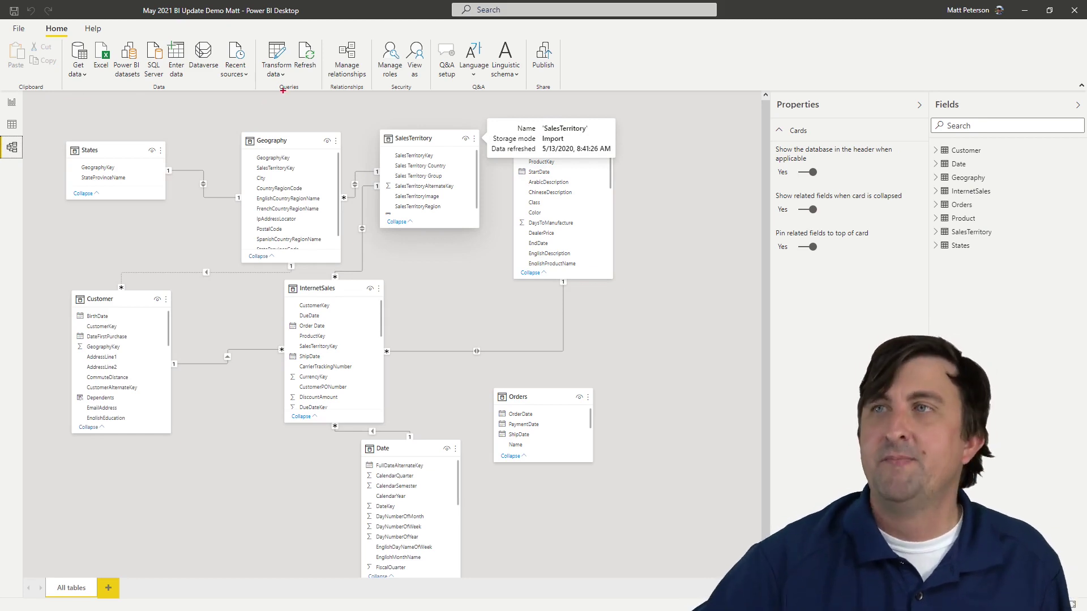
drag(26, 93, 758, 111)
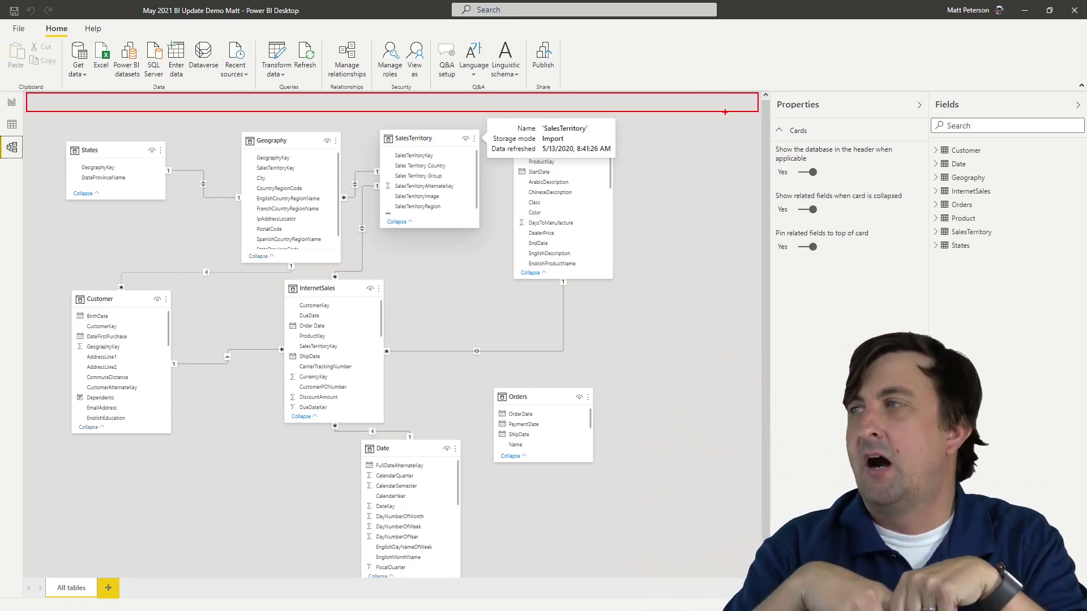
mouse_move(771, 92)
mouse_down()
mouse_move(788, 137)
mouse_move(897, 257)
mouse_move(918, 262)
mouse_up()
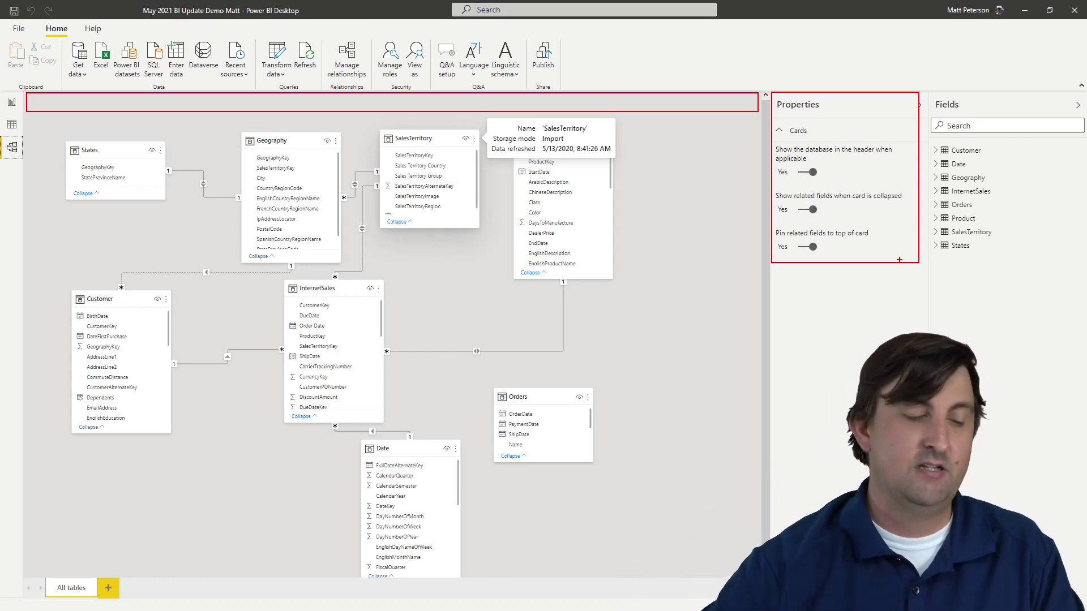
key(Escape)
click(11, 102)
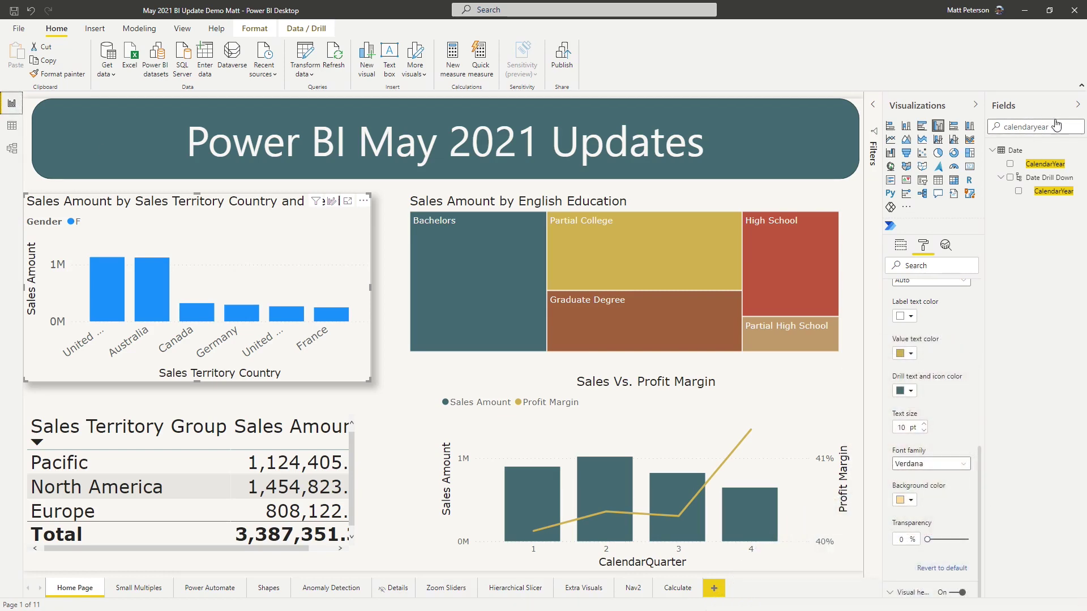
- Clear the calendaryear search from the field list and collapse the Date table
double_click(991, 128)
key(BackSpace)
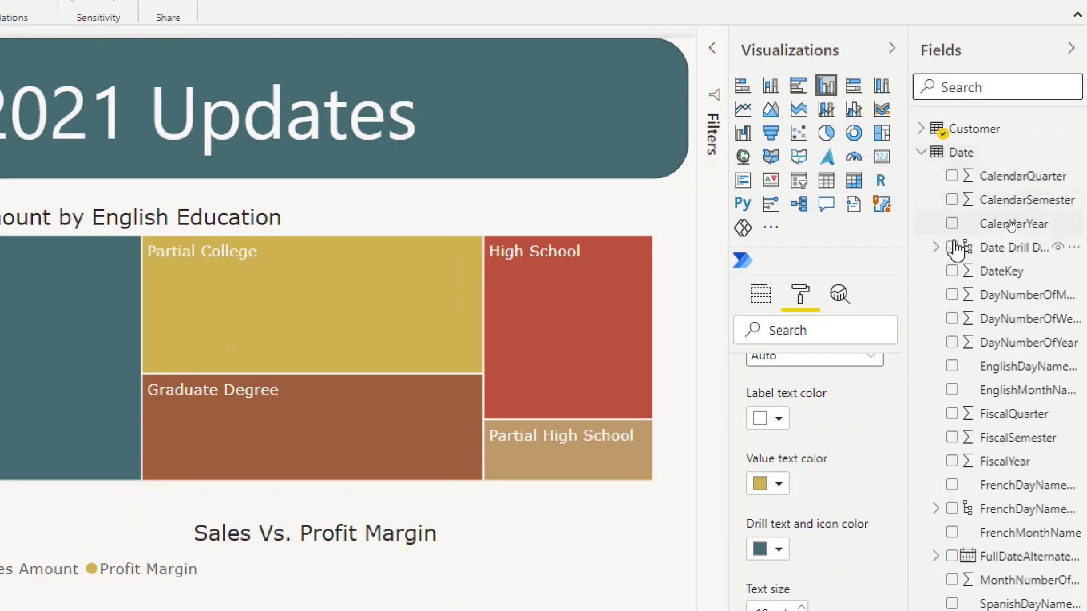
click(922, 152)
- Look through the InternetSales table's fields and measures and collapse the table again
click(921, 200)
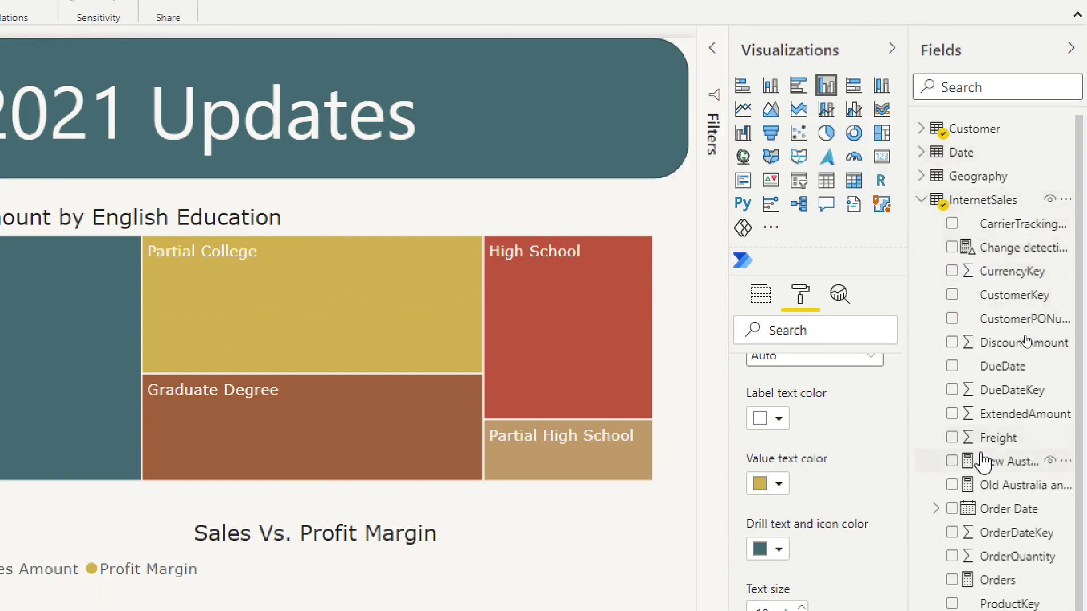
scroll(972, 458, down, 2)
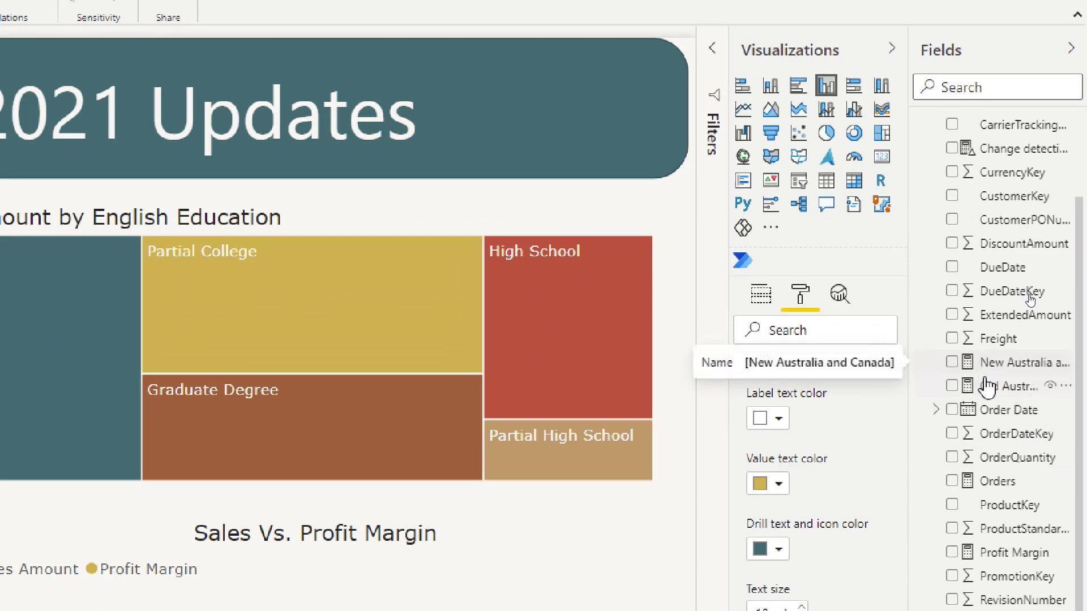
scroll(928, 198, up, 2)
click(920, 201)
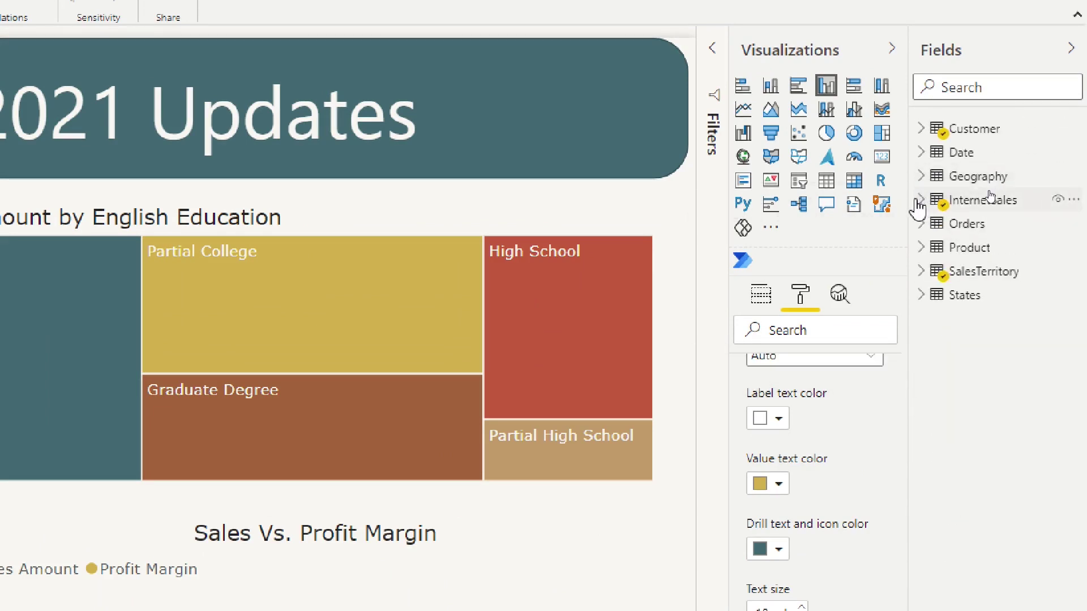